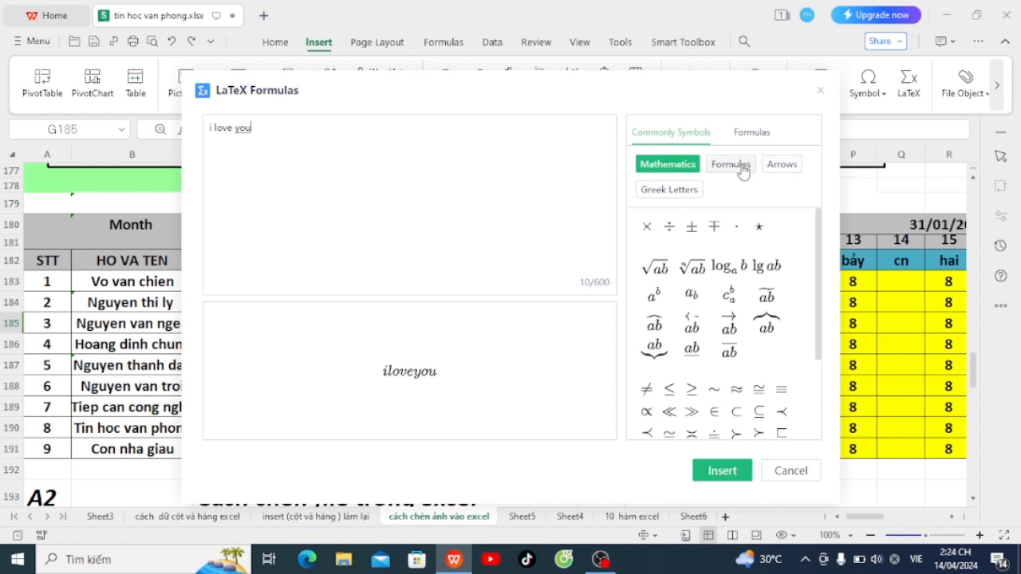
# Step: Append a right arrow (\rightarrow) from the Arrows symbols to 'i love you' and insert the formula
pyautogui.click(731, 164)
pyautogui.scroll(-5, 754, 375)
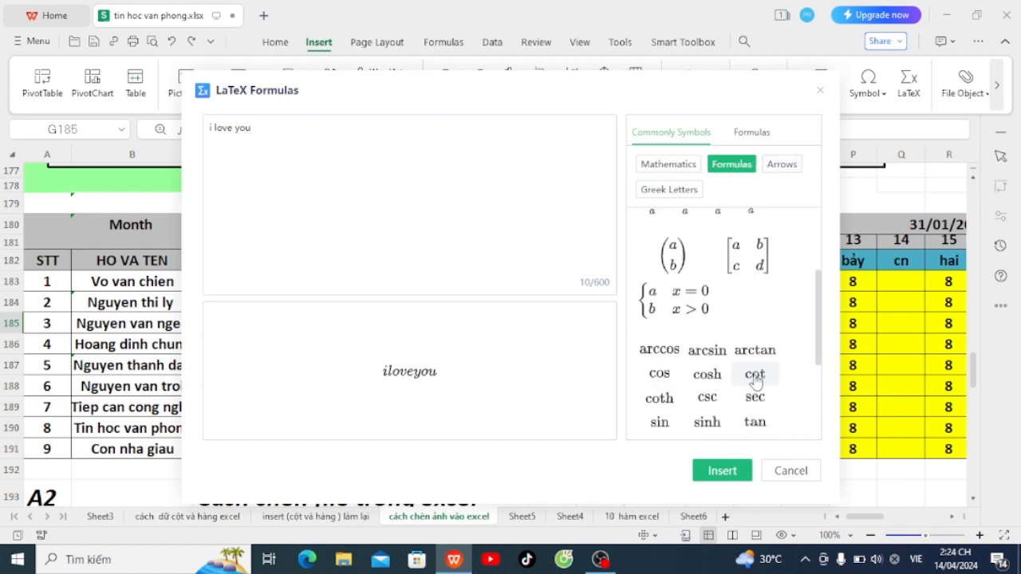
pyautogui.scroll(5, 755, 375)
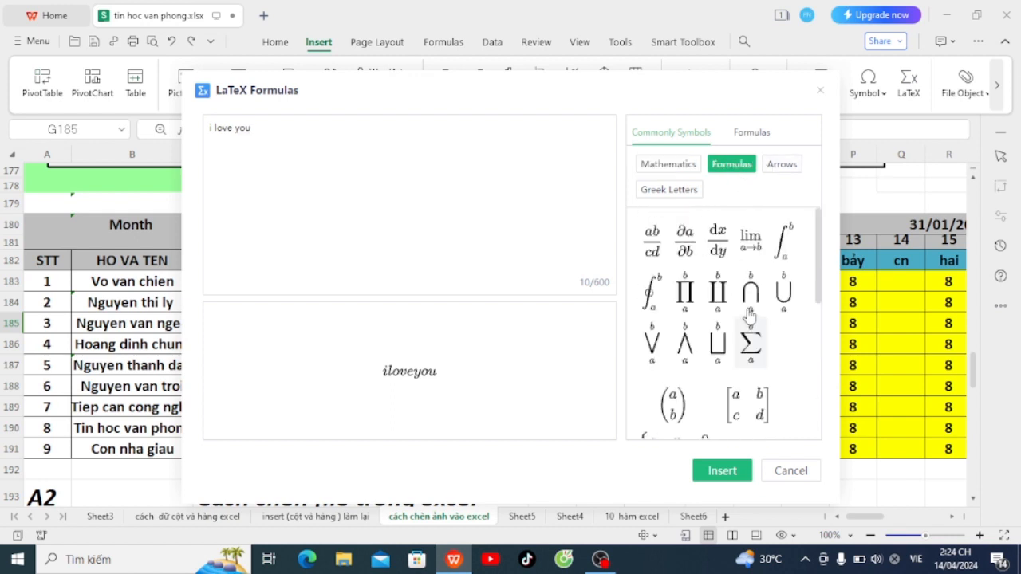
pyautogui.click(781, 165)
pyautogui.scroll(-2, 732, 375)
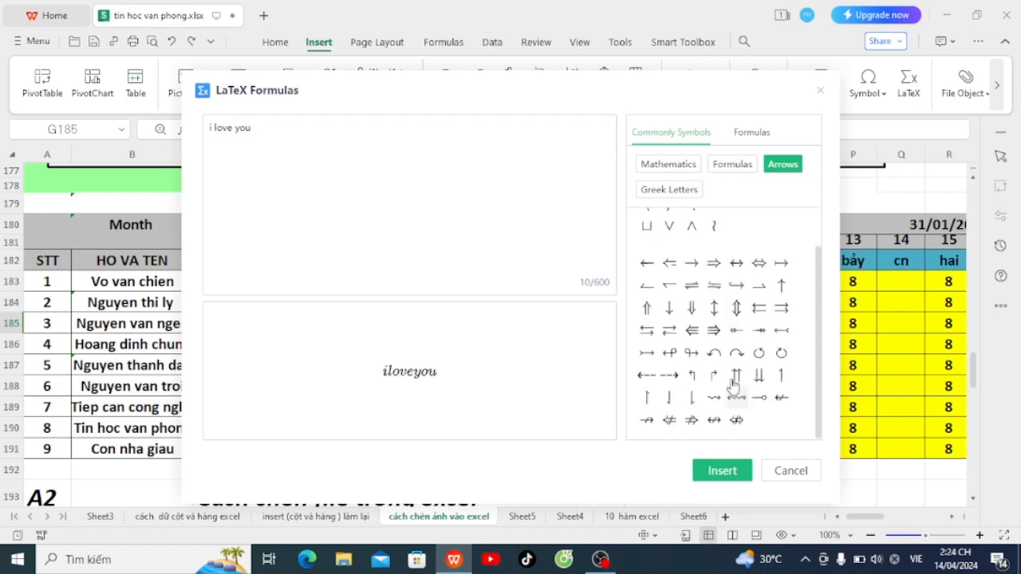
pyautogui.click(692, 265)
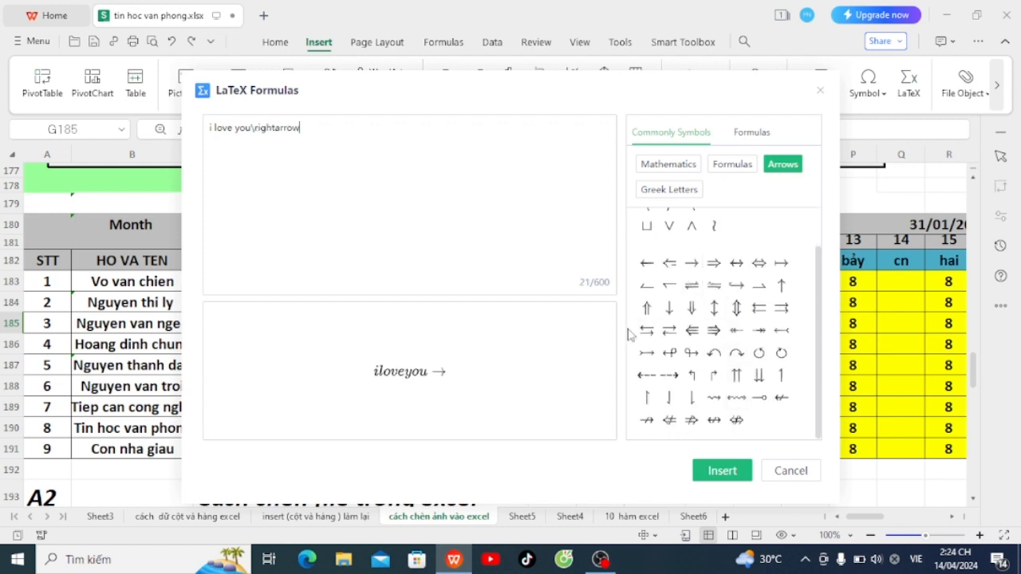
pyautogui.click(720, 472)
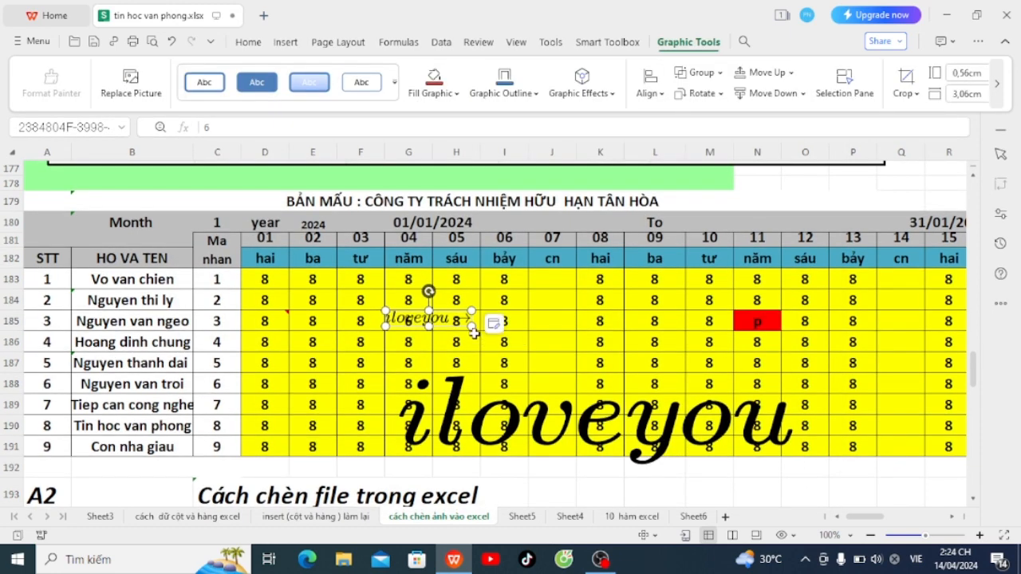
# Step: Resize the iloveyou → formula to about 3.24 cm tall by 15.78 cm wide
pyautogui.moveTo(471, 326); pyautogui.dragTo(764, 380)
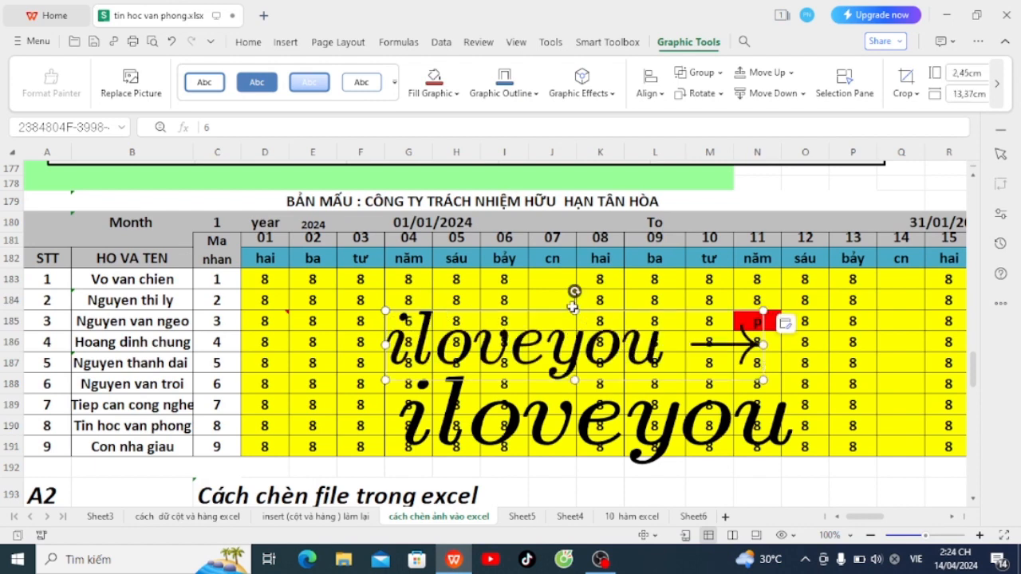
pyautogui.moveTo(575, 310); pyautogui.dragTo(575, 288)
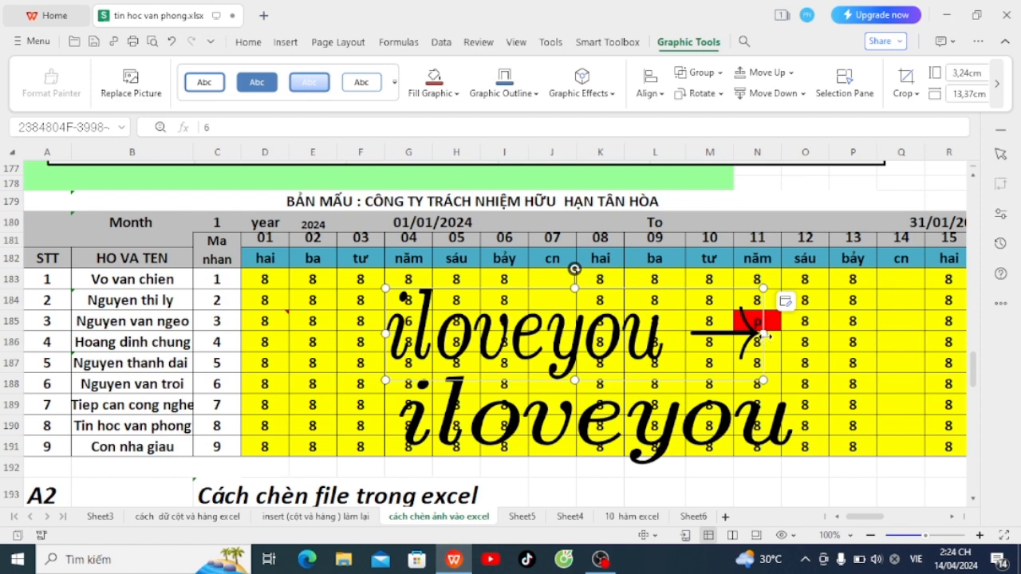
pyautogui.moveTo(763, 336); pyautogui.dragTo(831, 335)
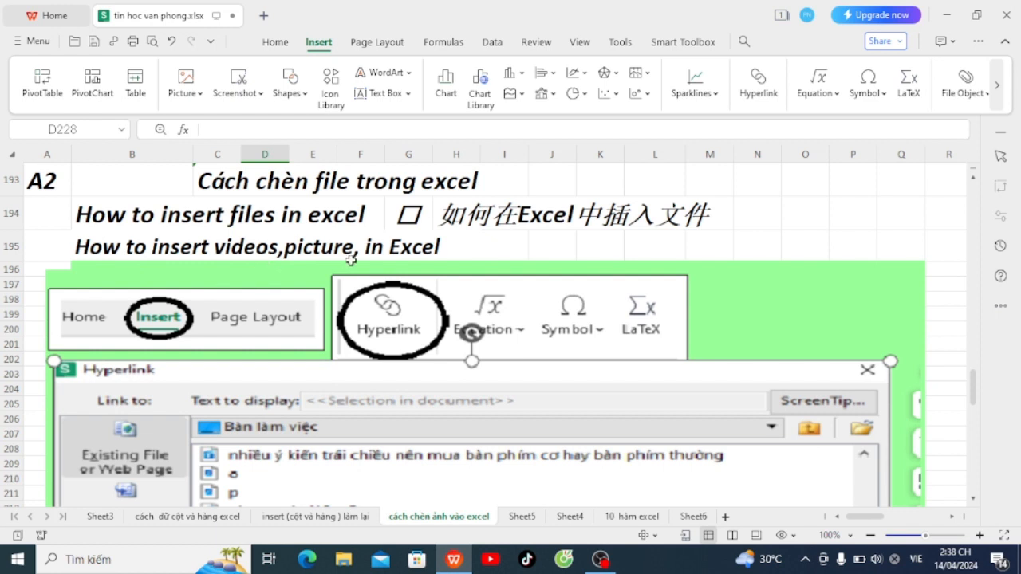
# Step: Scroll below the Hyperlink tutorial screenshot and select cell D228 in the green area
pyautogui.scroll(-1, 389, 267)
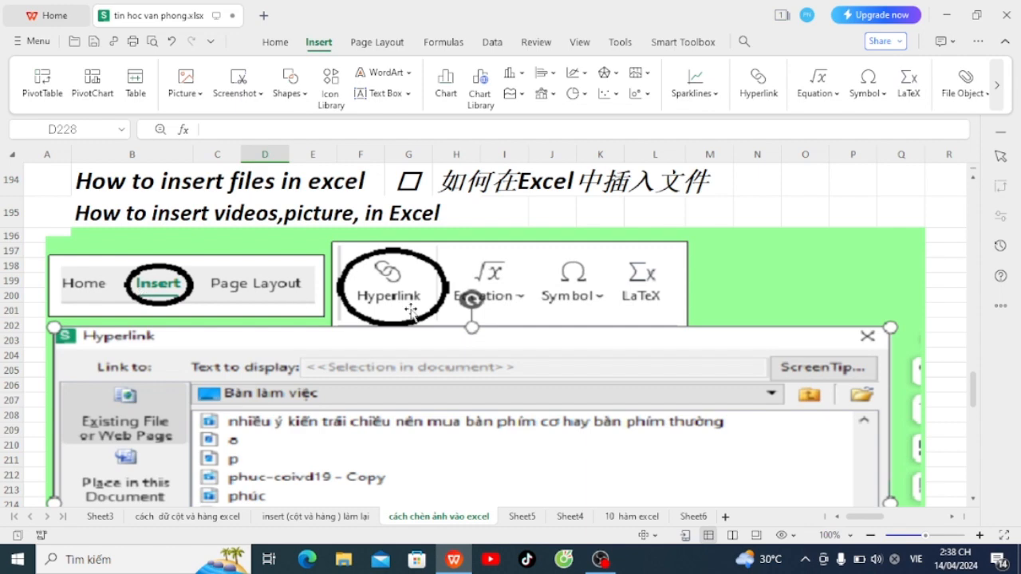
pyautogui.scroll(-4, 490, 388)
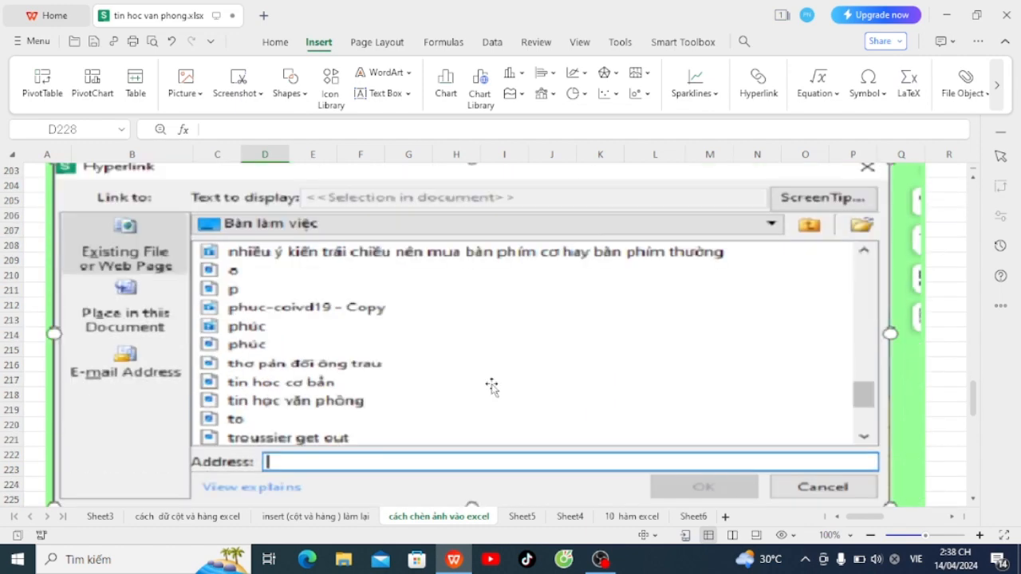
pyautogui.scroll(1, 622, 335)
pyautogui.scroll(3, 291, 351)
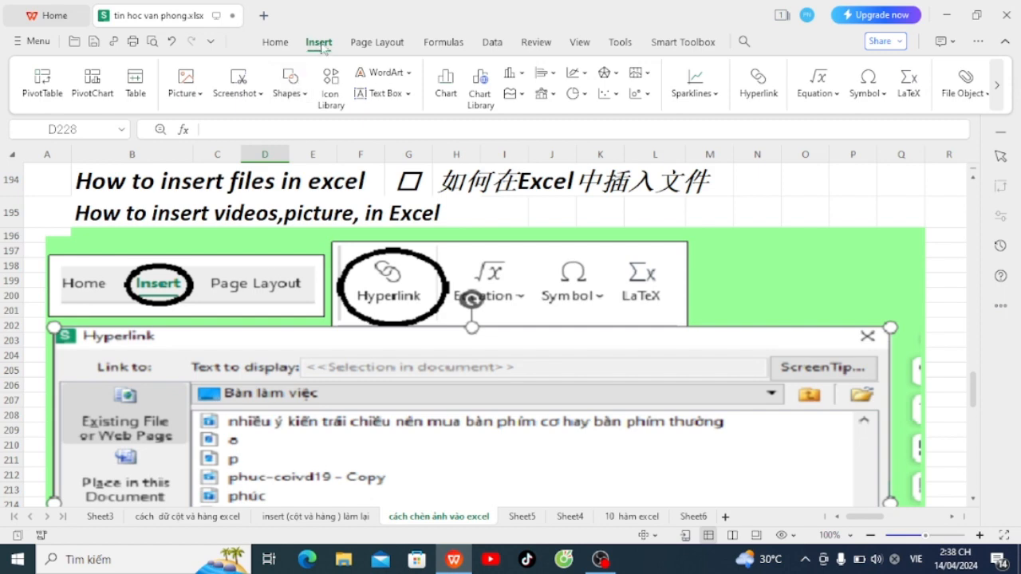
pyautogui.scroll(-6, 453, 375)
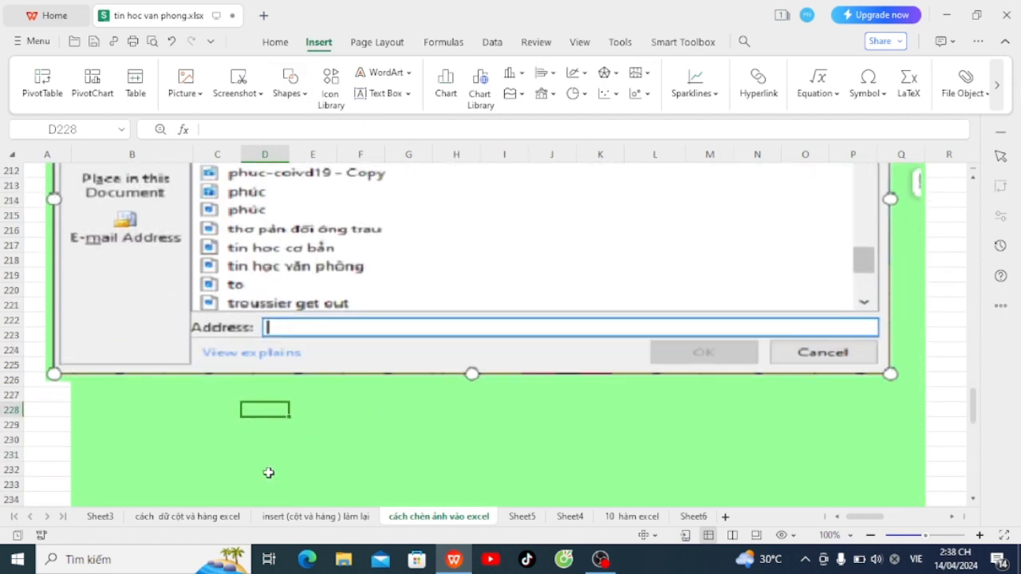
pyautogui.click(268, 453)
pyautogui.click(273, 410)
# Step: Hyperlink cell D228 to the 2024 office-computing MP4 video on the Desktop
pyautogui.click(762, 94)
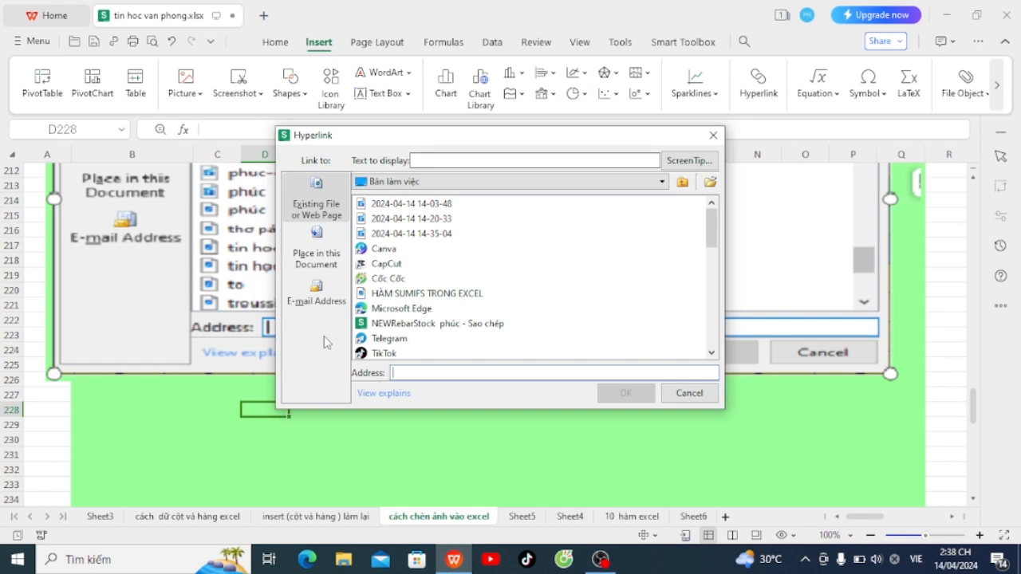
pyautogui.scroll(-2, 488, 295)
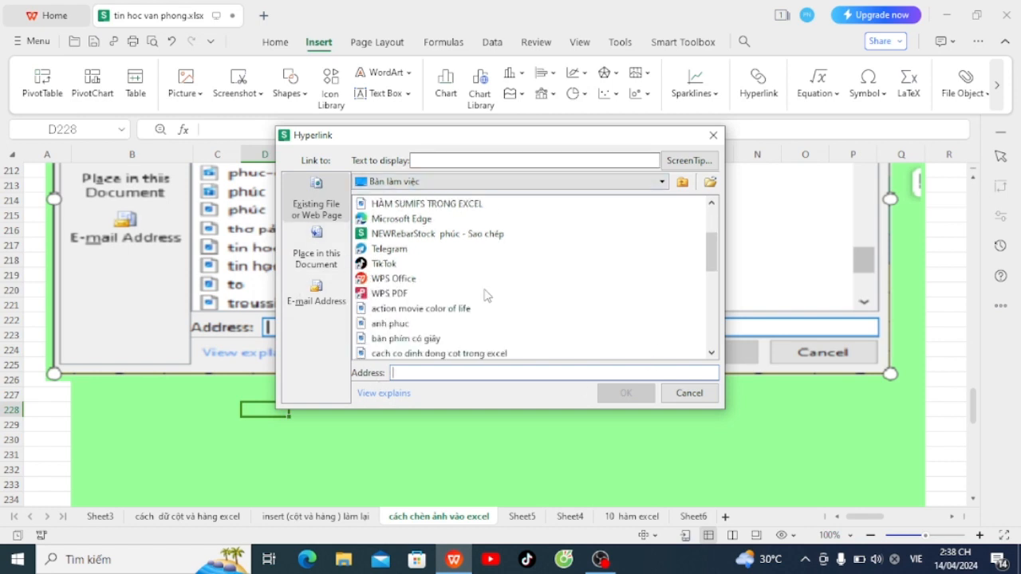
pyautogui.scroll(2, 486, 295)
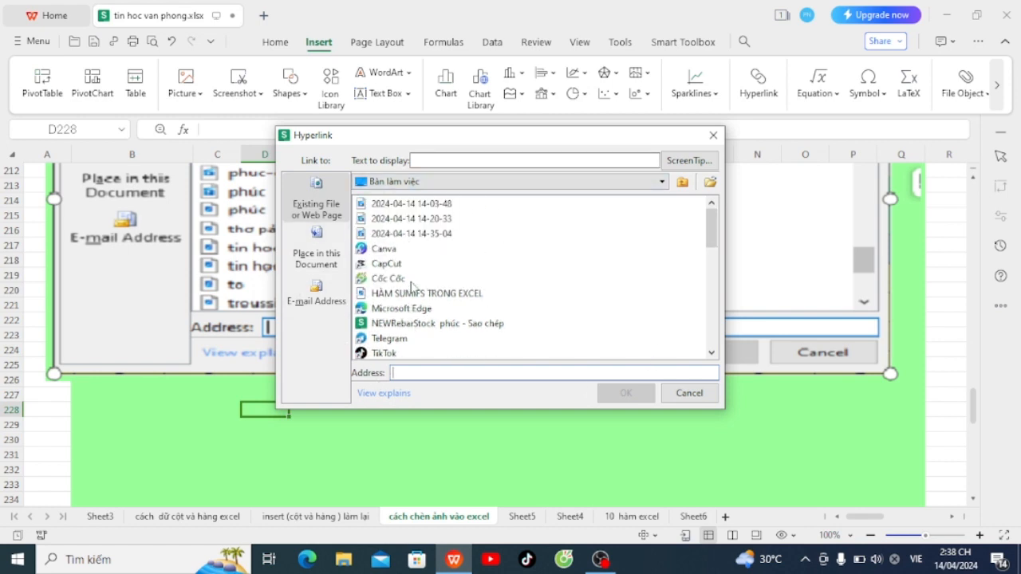
pyautogui.scroll(-1, 412, 284)
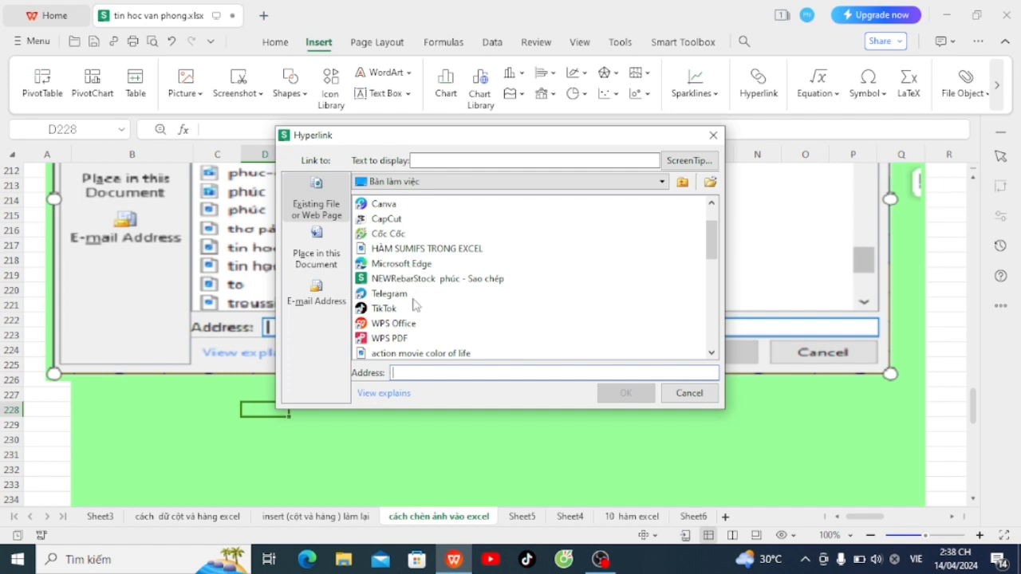
pyautogui.scroll(1, 414, 304)
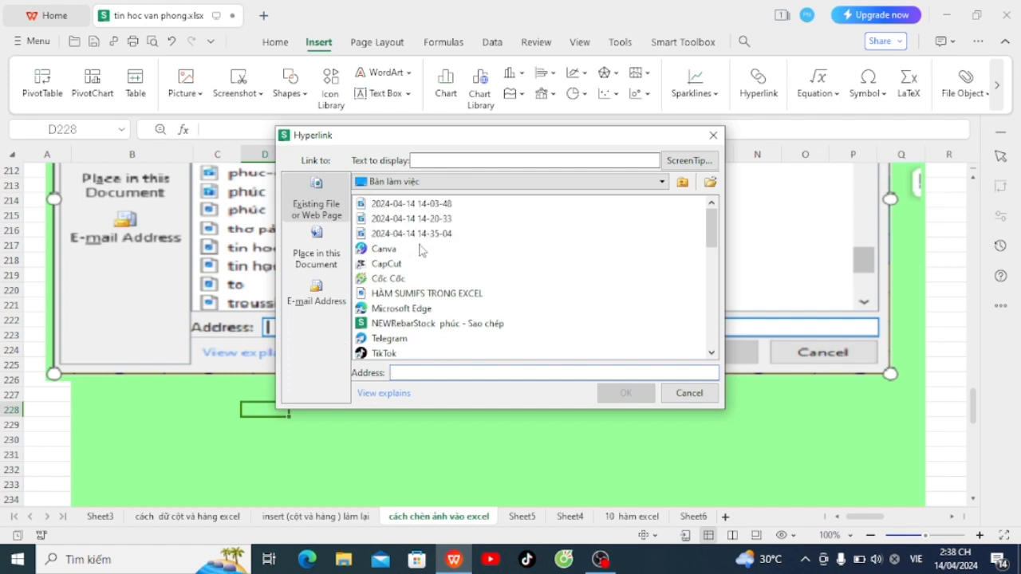
pyautogui.scroll(-3, 422, 250)
pyautogui.scroll(-1, 427, 263)
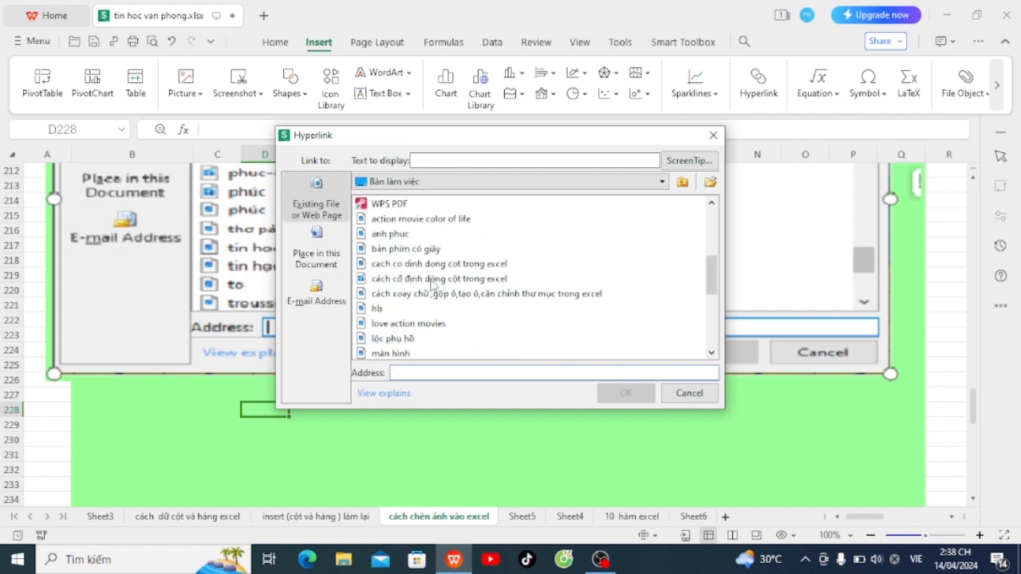
pyautogui.scroll(-1, 432, 283)
pyautogui.click(445, 343)
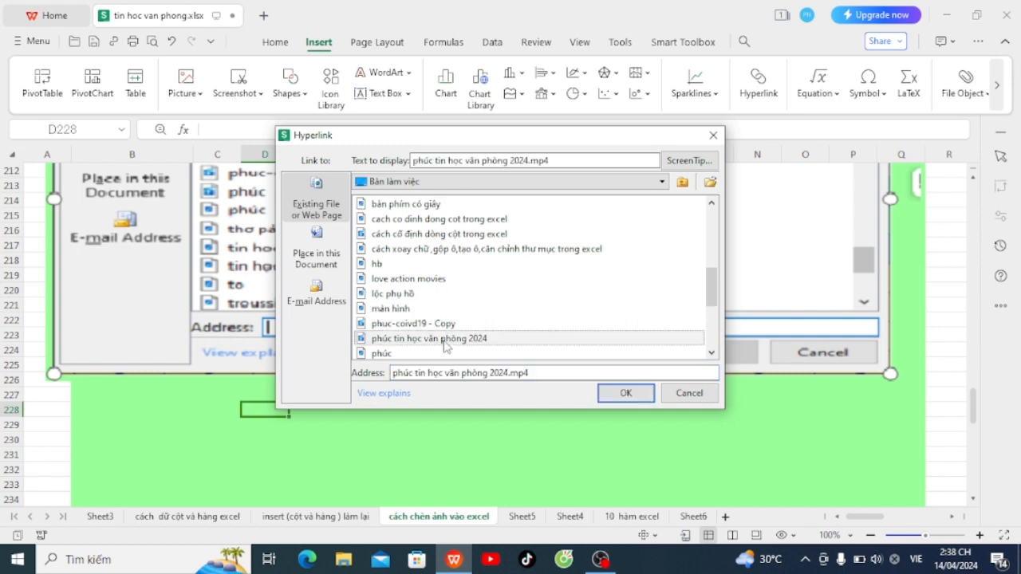
pyautogui.click(623, 393)
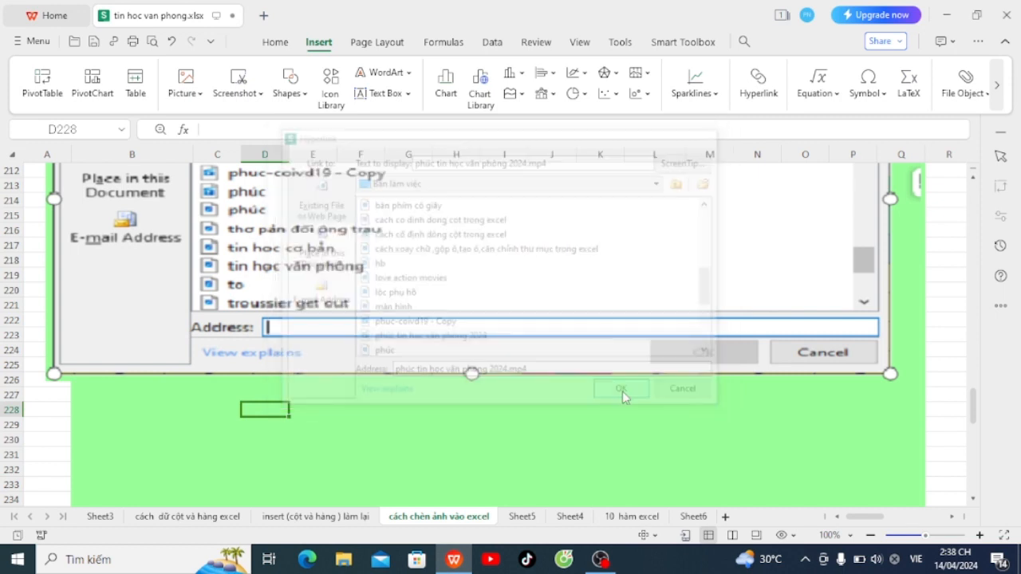
pyautogui.click(316, 428)
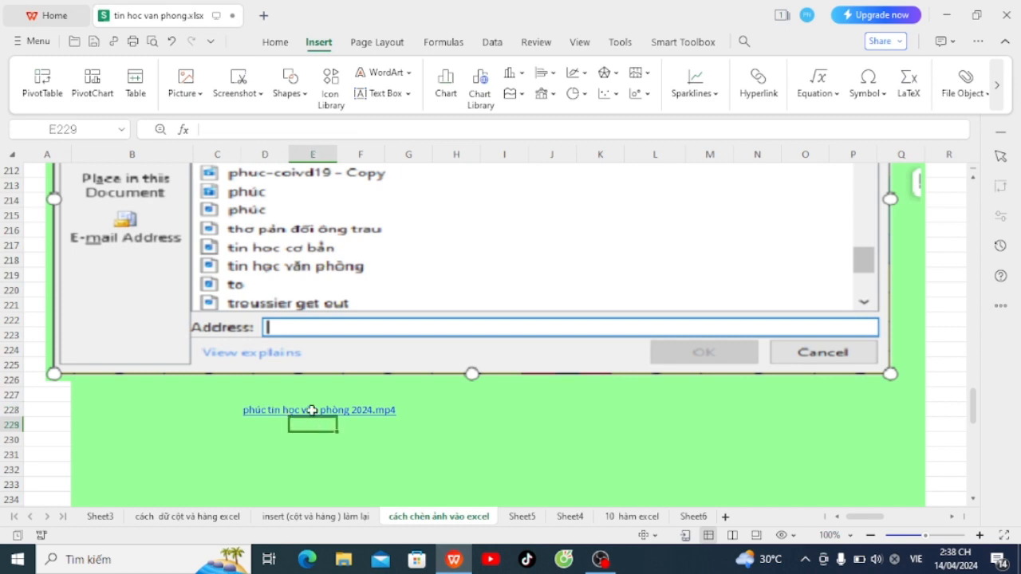
# Step: Select cell I228 beside the video link in the green area
pyautogui.scroll(-2, 312, 410)
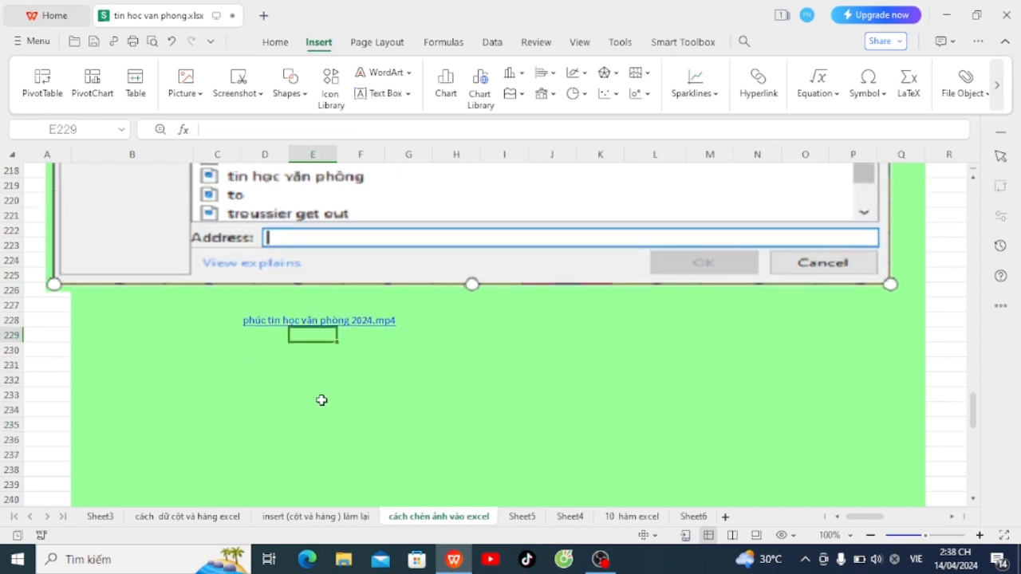
pyautogui.click(500, 316)
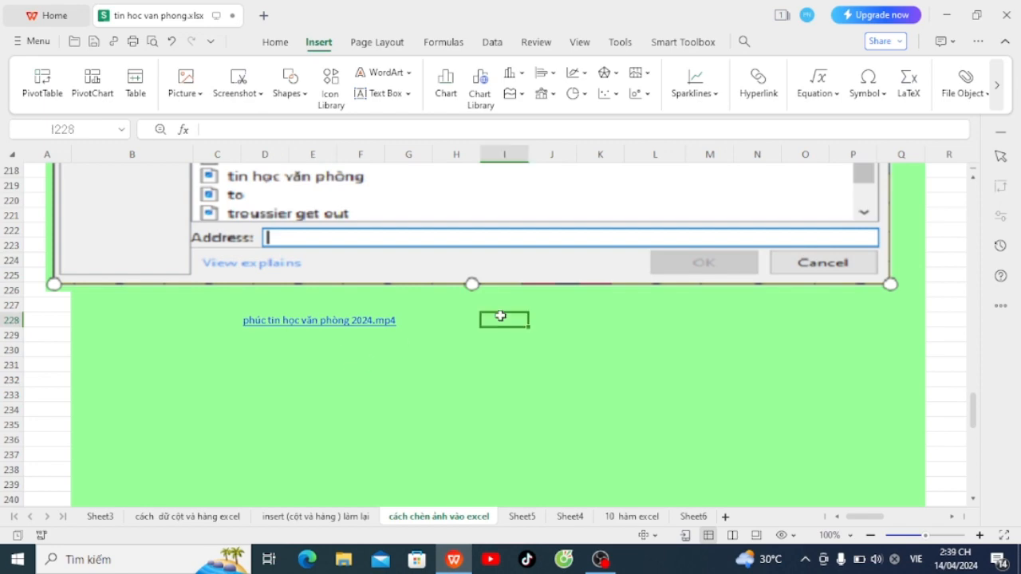
pyautogui.scroll(8, 501, 316)
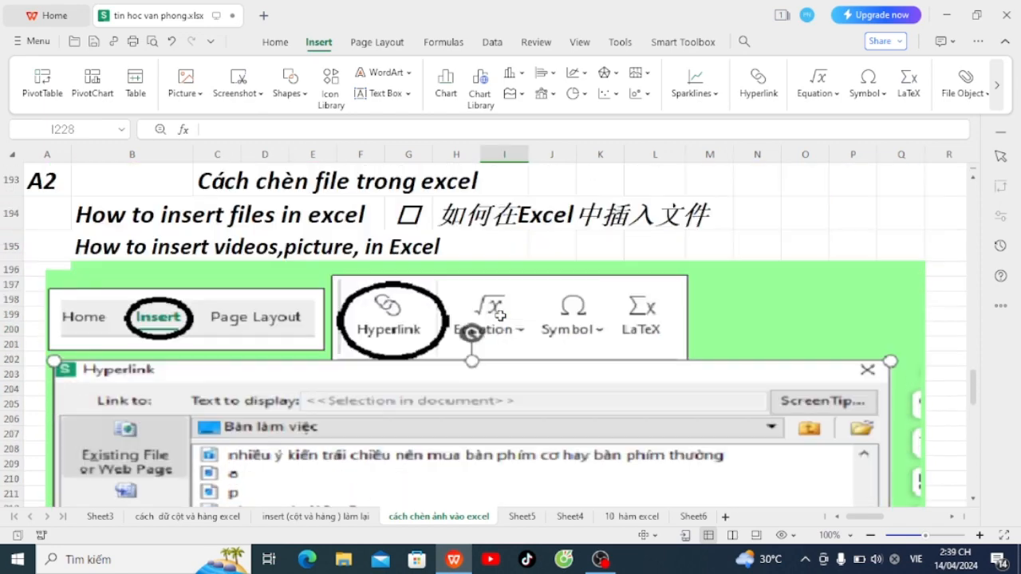
pyautogui.scroll(-1, 500, 316)
pyautogui.scroll(2, 439, 312)
pyautogui.scroll(-1, 361, 310)
pyautogui.scroll(-8, 558, 443)
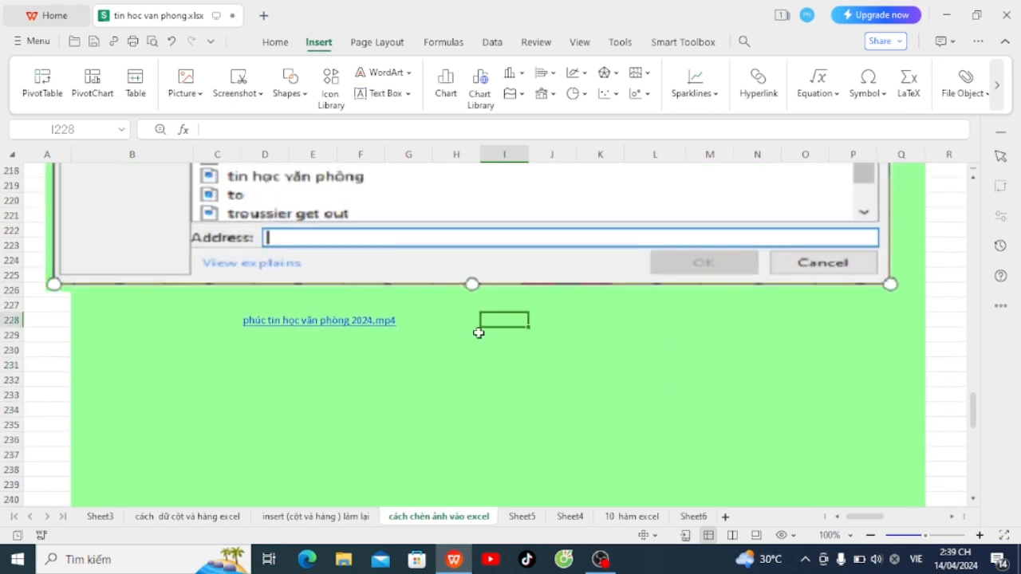
pyautogui.click(516, 348)
pyautogui.click(508, 320)
# Step: Insert the desktop photo as a picture from file
pyautogui.click(185, 79)
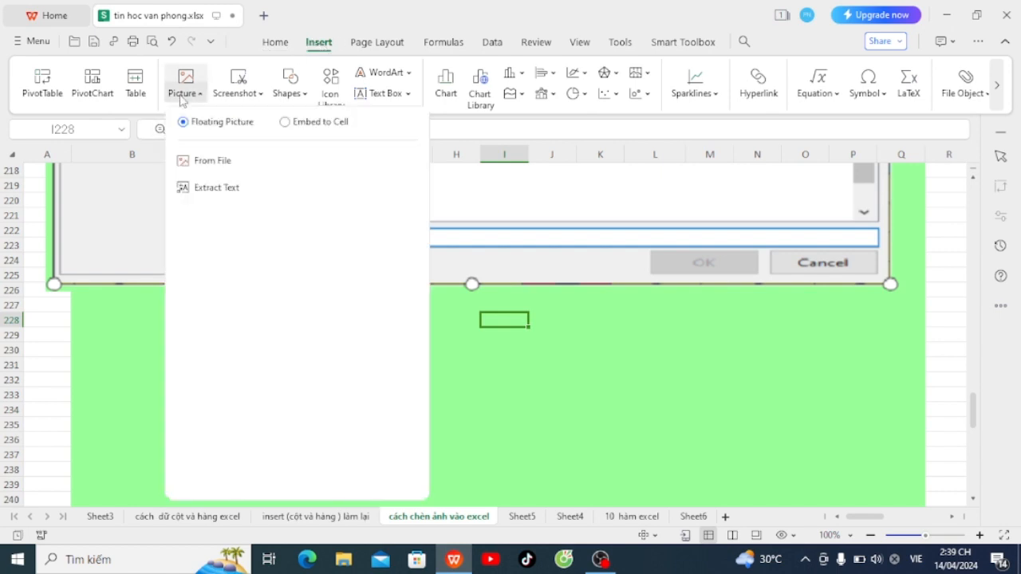
pyautogui.click(214, 166)
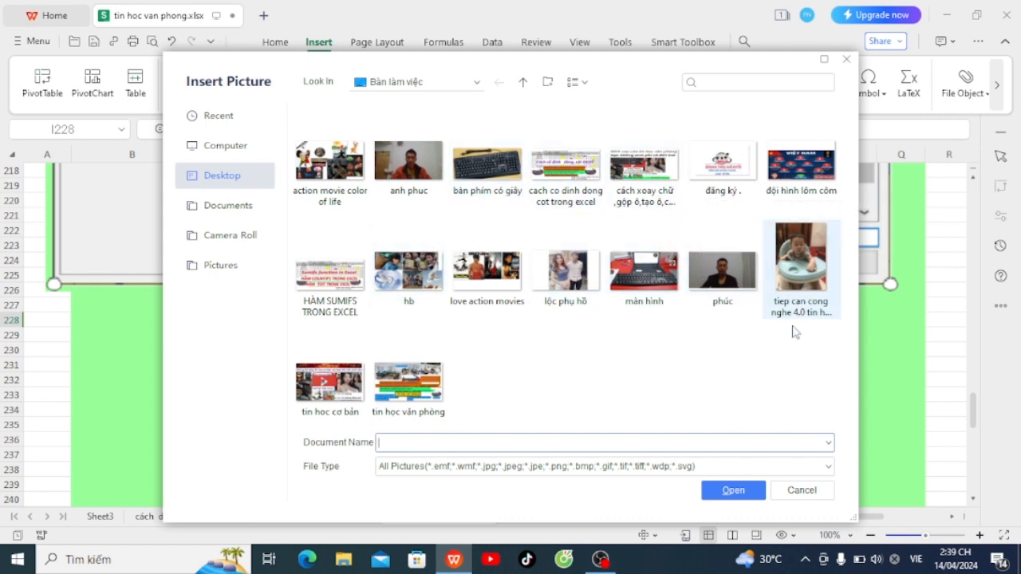
pyautogui.click(587, 291)
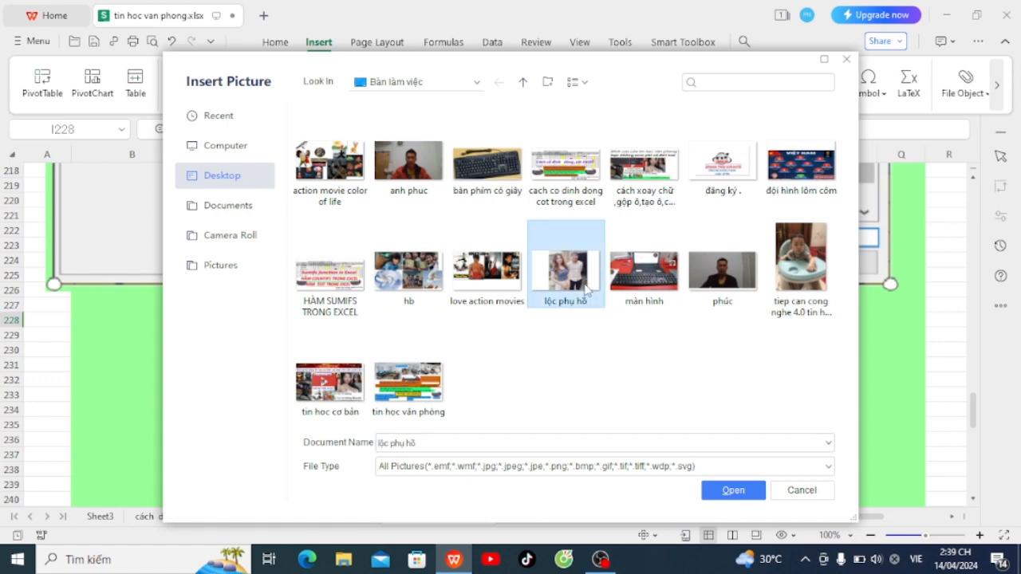
pyautogui.click(718, 490)
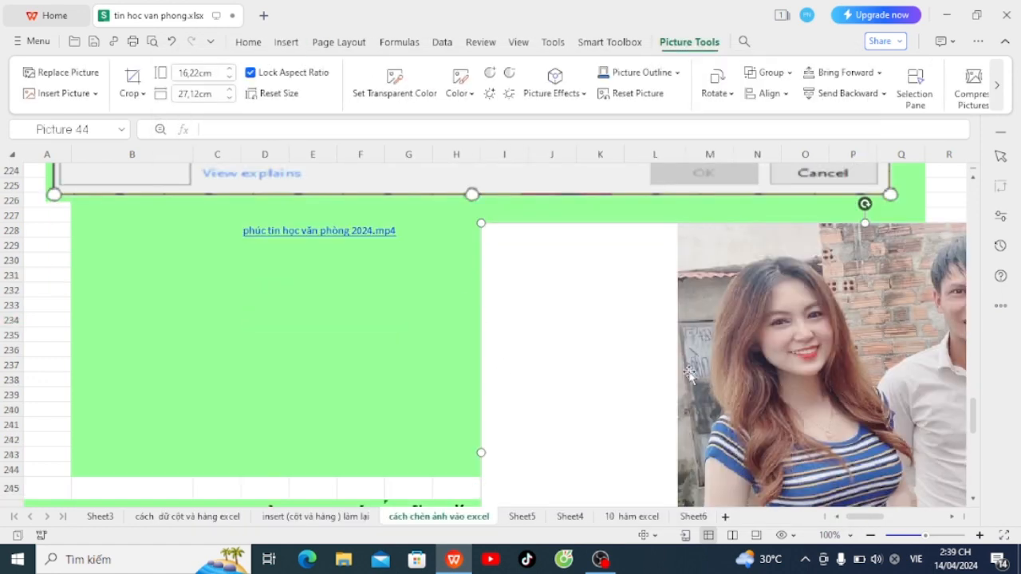
# Step: Move the new photo up-left and lower its height to 11,00 cm
pyautogui.moveTo(506, 369); pyautogui.dragTo(433, 327)
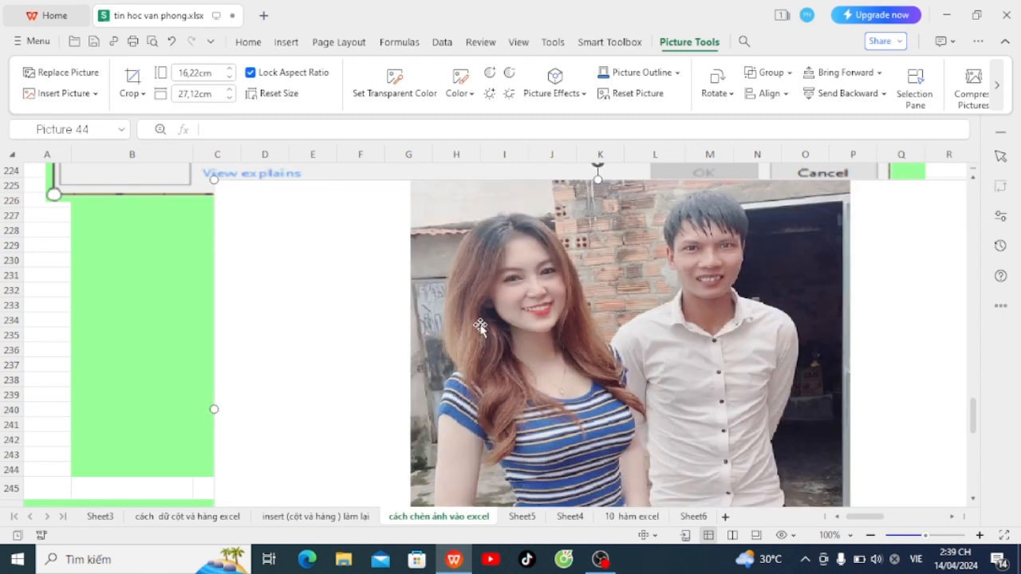
pyautogui.scroll(-3, 490, 319)
pyautogui.scroll(4, 534, 351)
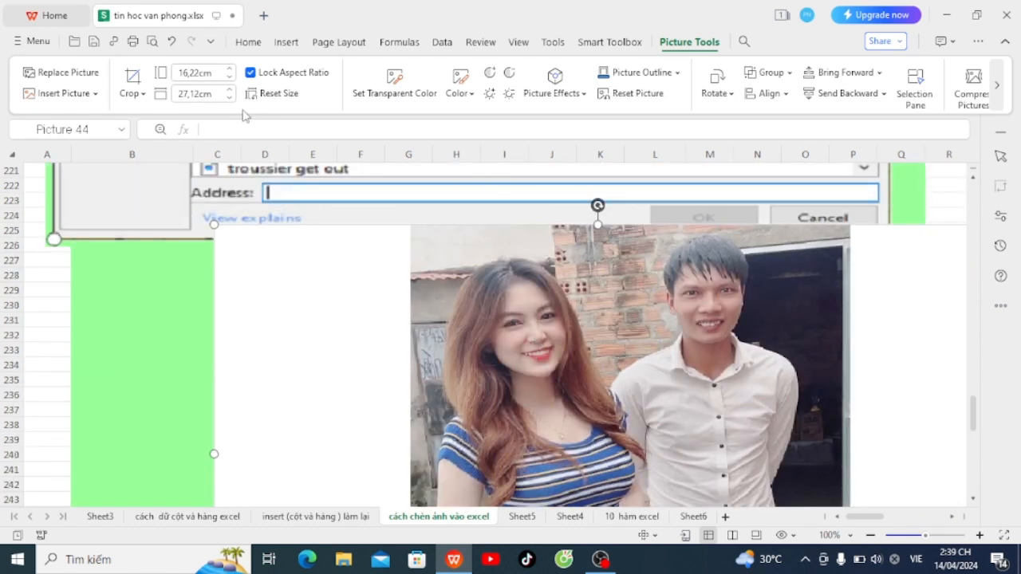
pyautogui.click(229, 78)
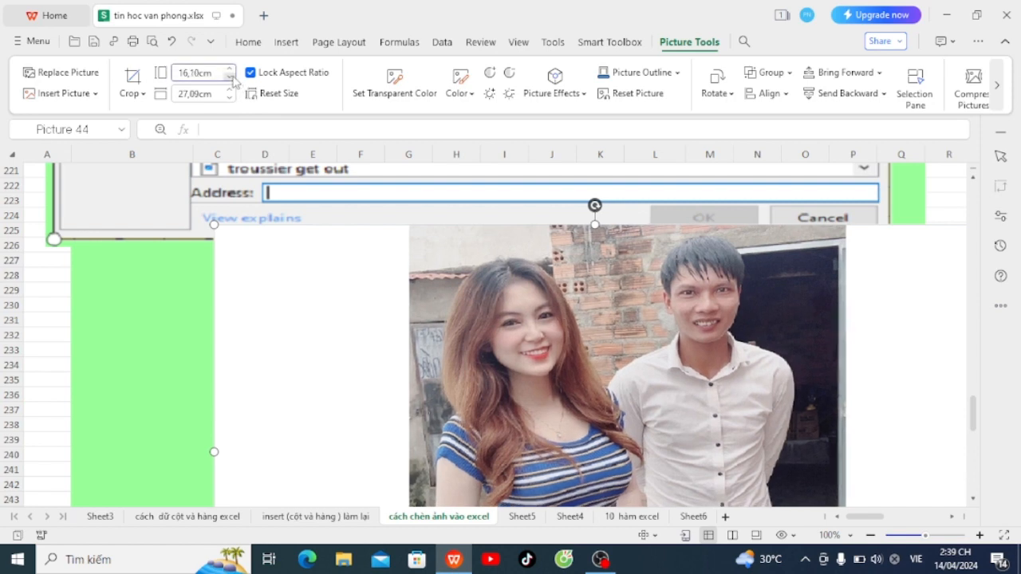
pyautogui.click(230, 77)
pyautogui.click(229, 78)
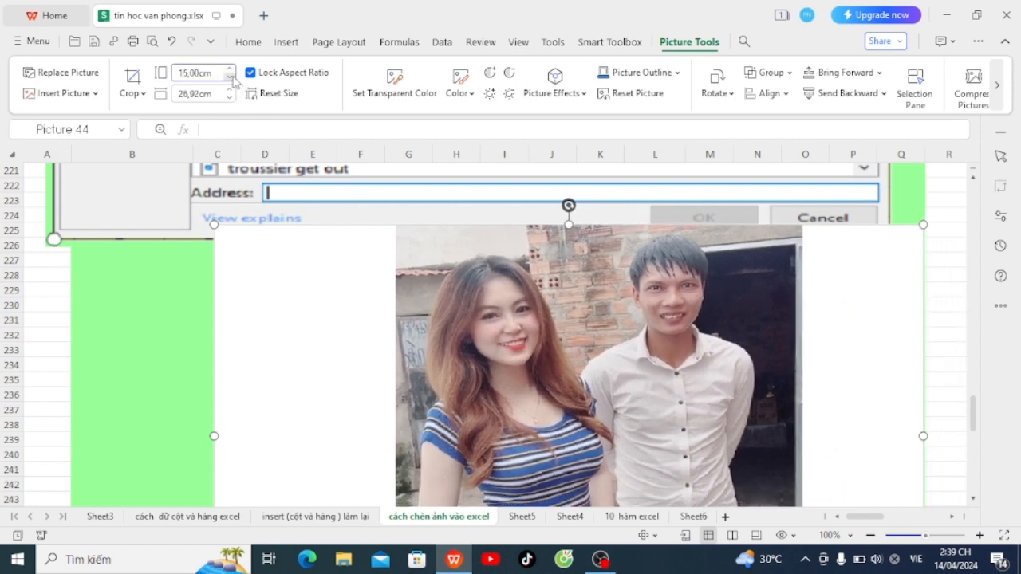
pyautogui.click(232, 77)
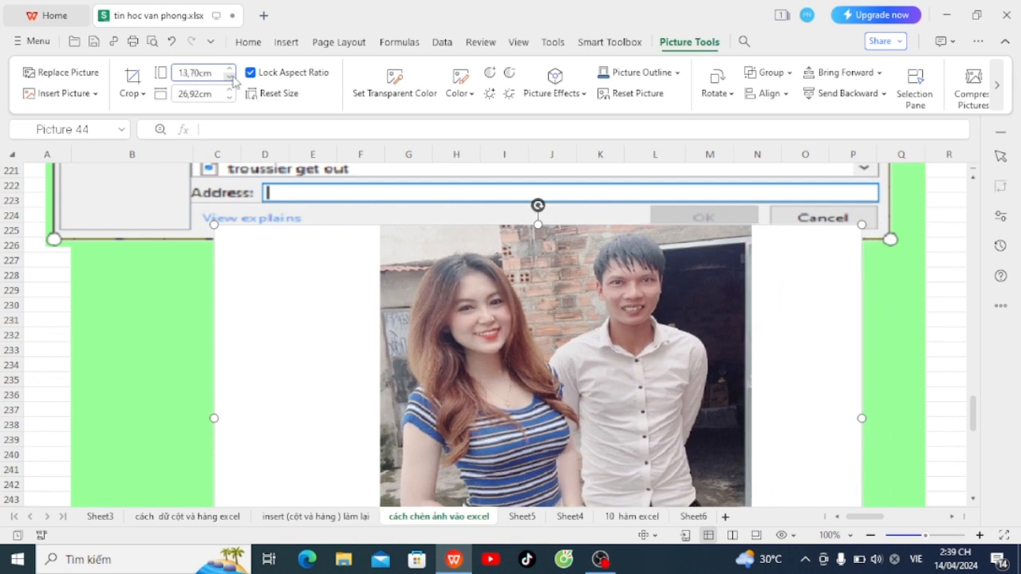
pyautogui.click(233, 77)
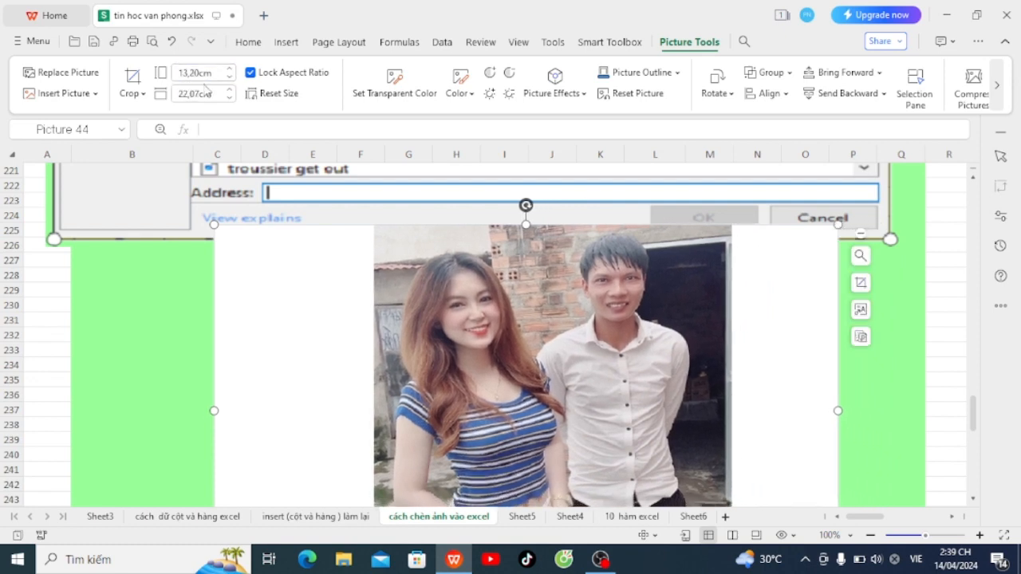
pyautogui.click(231, 77)
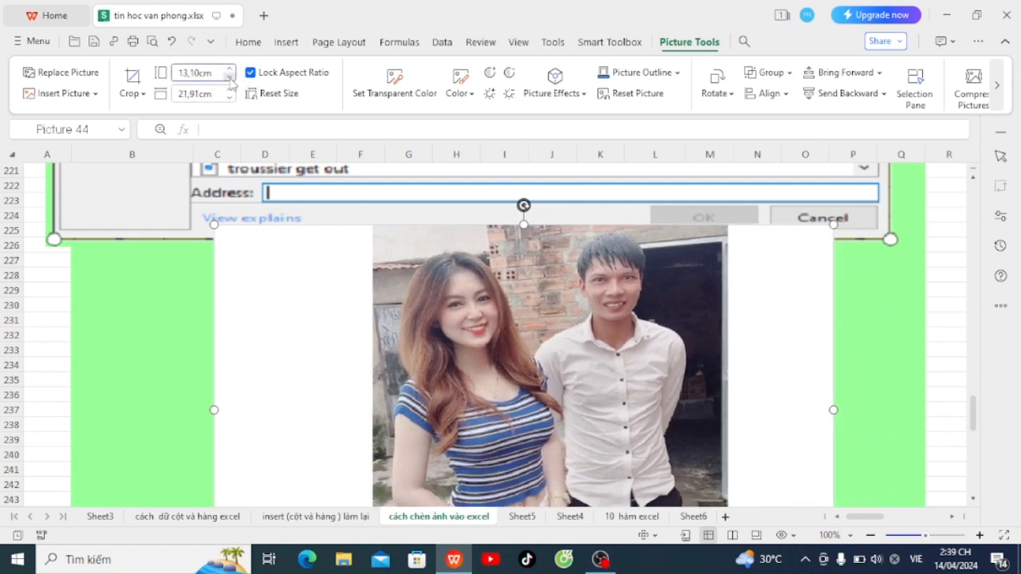
pyautogui.click(231, 77)
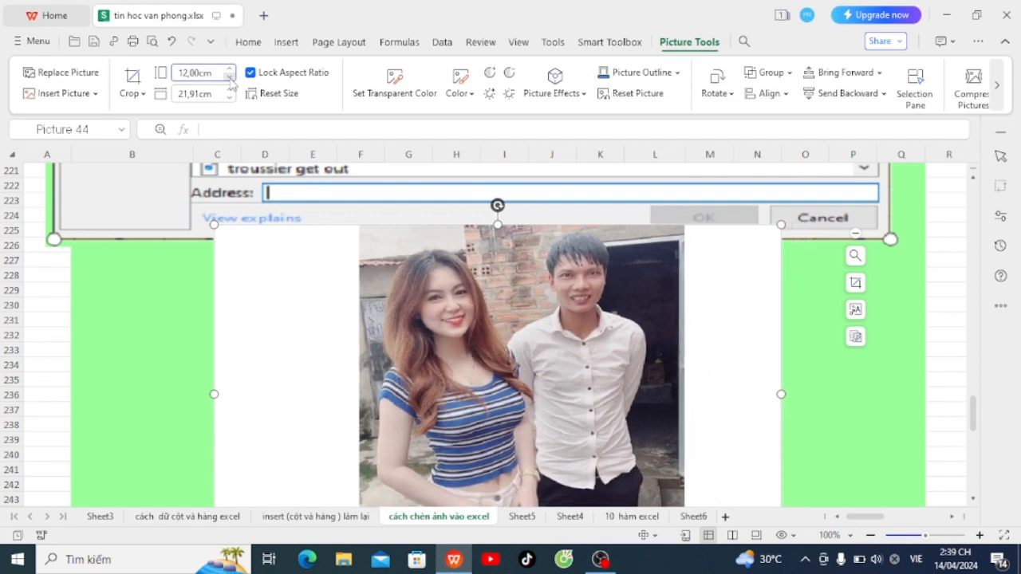
pyautogui.click(230, 77)
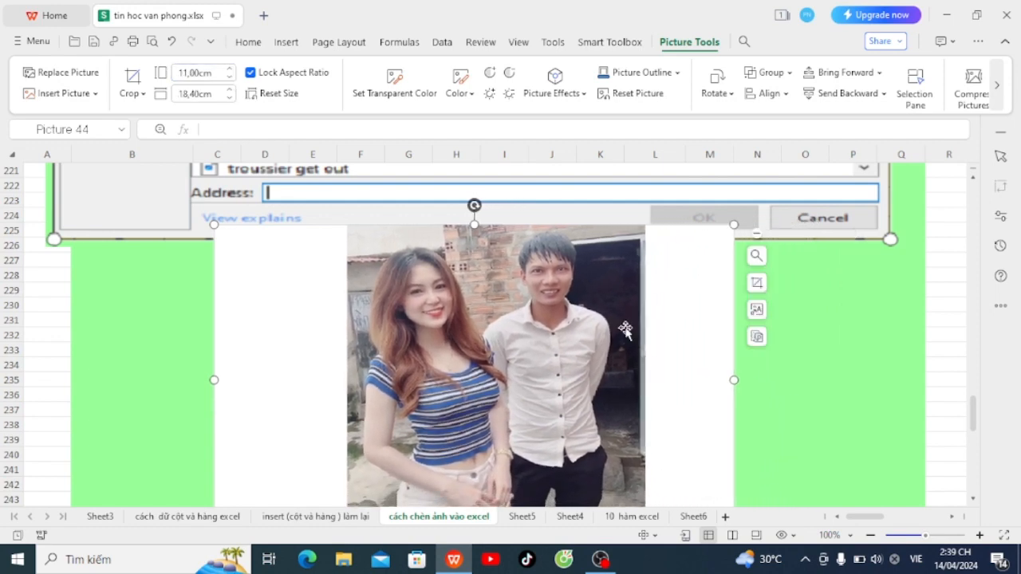
# Step: Move the photo right into the green area and narrow its width
pyautogui.moveTo(623, 328); pyautogui.dragTo(799, 301)
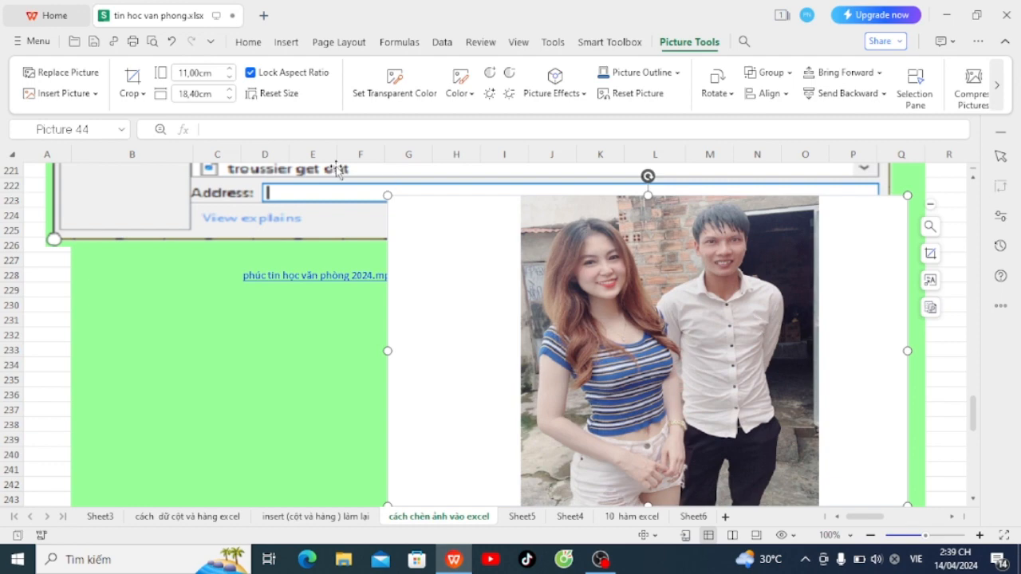
pyautogui.click(229, 98)
pyautogui.click(229, 97)
pyautogui.click(230, 97)
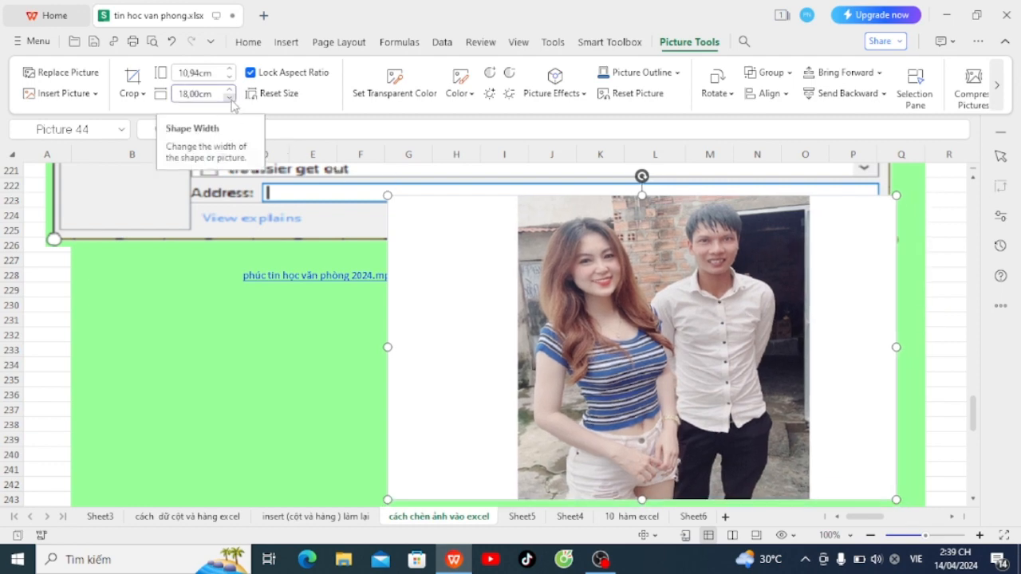
pyautogui.click(230, 98)
pyautogui.click(230, 98)
pyautogui.click(230, 97)
pyautogui.click(230, 97)
pyautogui.click(230, 97)
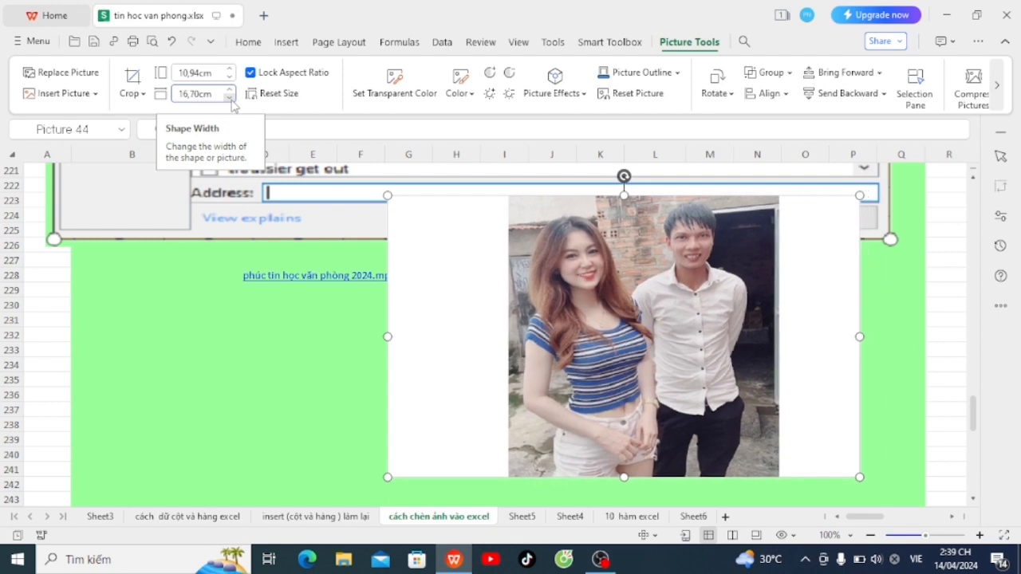
pyautogui.click(230, 98)
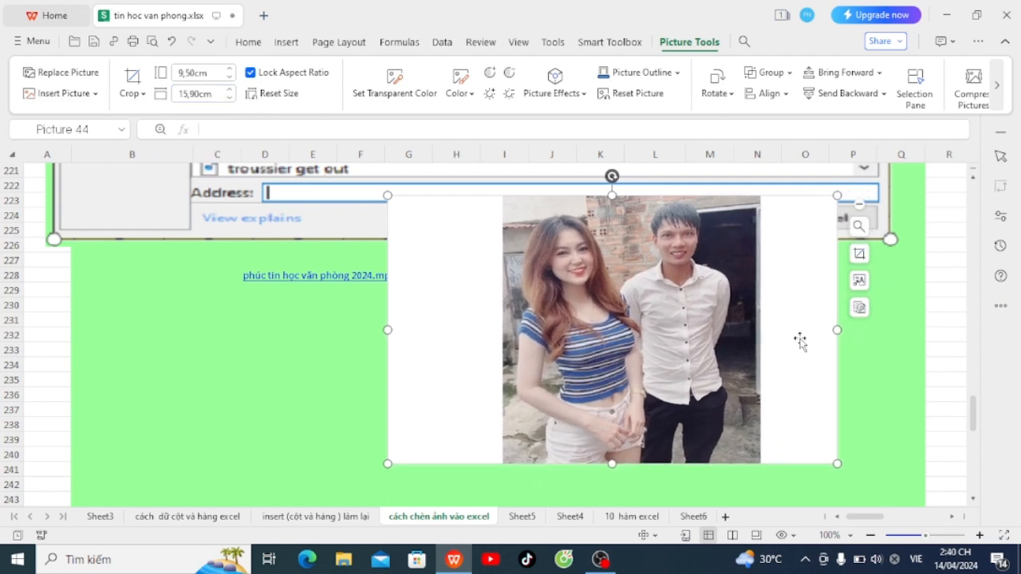
# Step: Shift the photo further right, stretch its bottom edge down, then select cell B231
pyautogui.moveTo(780, 316); pyautogui.dragTo(839, 336)
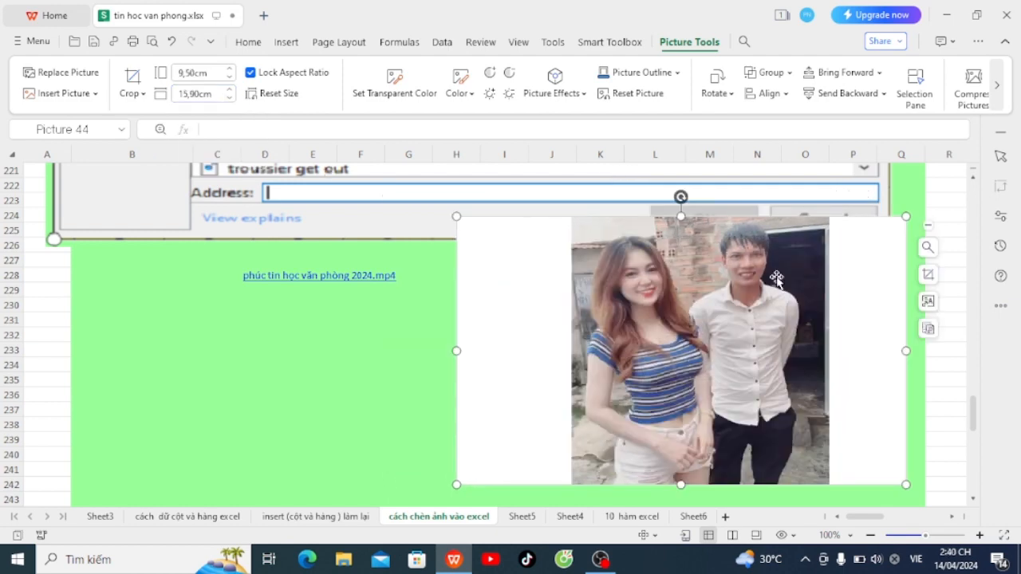
pyautogui.scroll(-1, 662, 372)
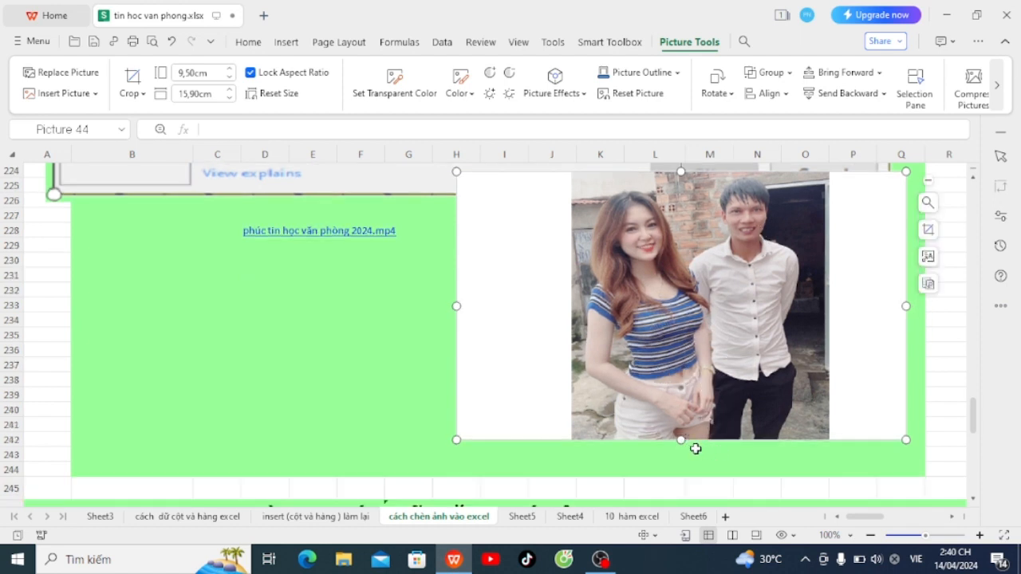
pyautogui.moveTo(681, 440); pyautogui.dragTo(700, 474)
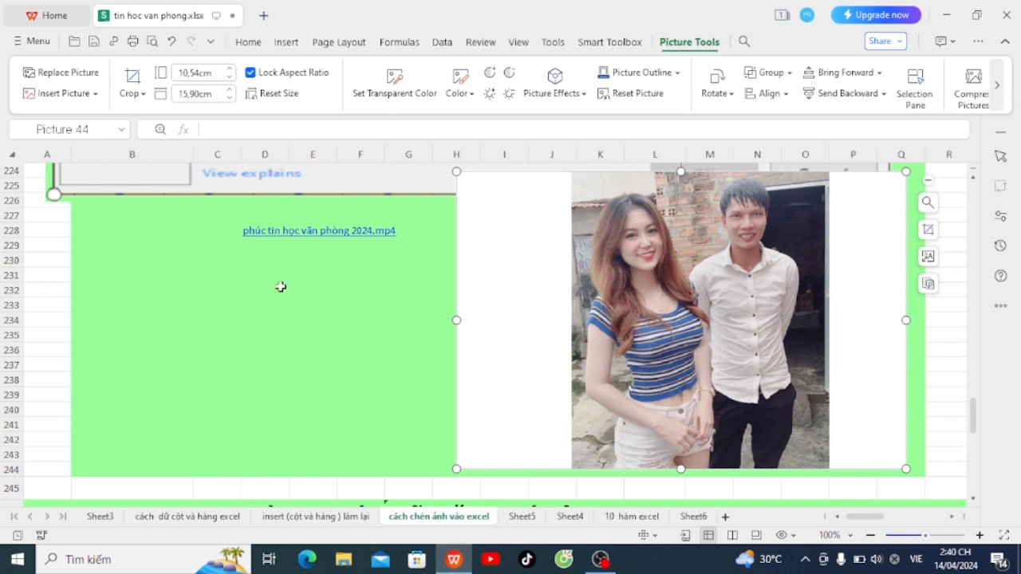
pyautogui.click(162, 298)
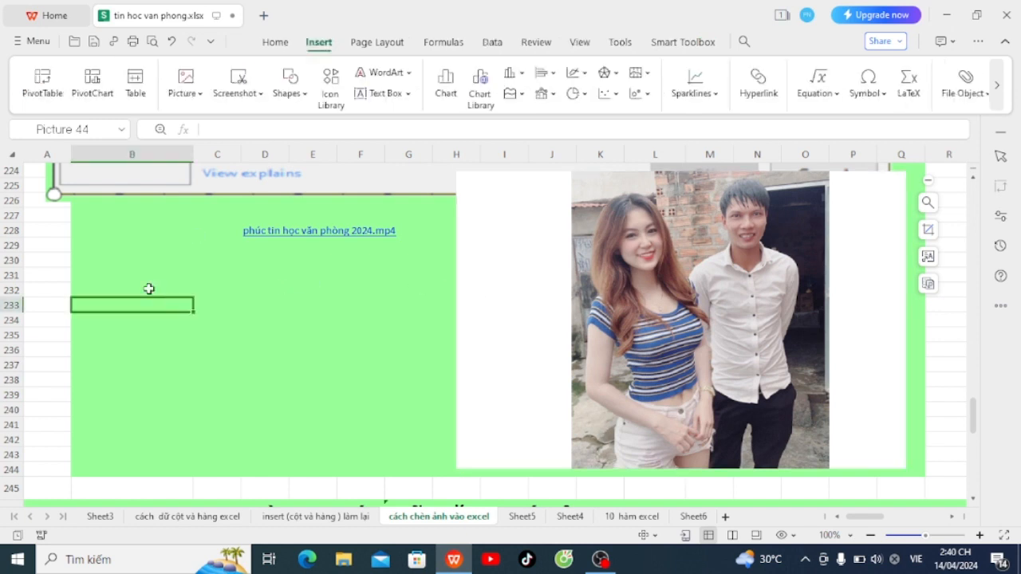
pyautogui.click(137, 276)
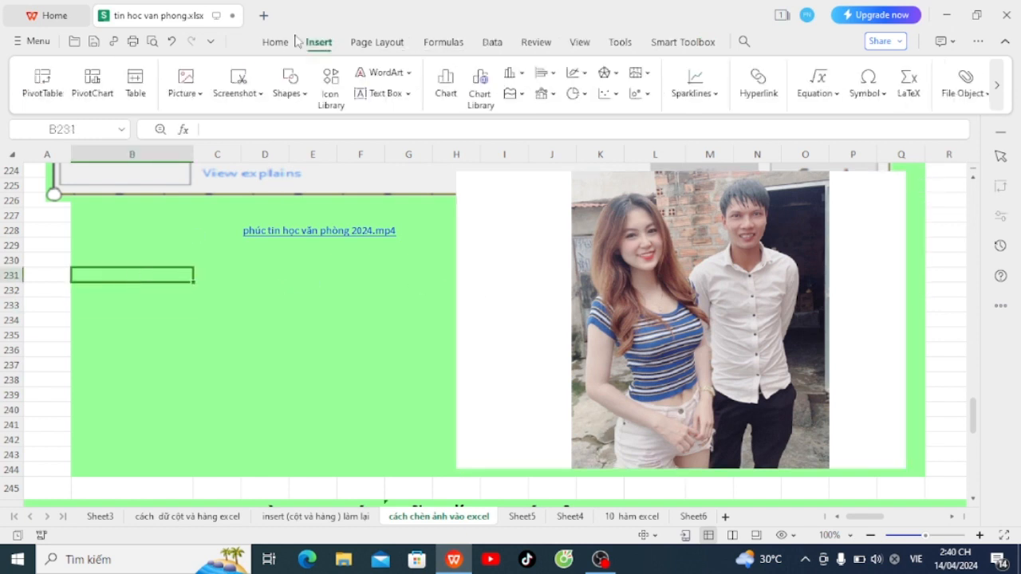
# Step: Insert the baby photo from file into the sheet
pyautogui.click(185, 88)
pyautogui.click(258, 166)
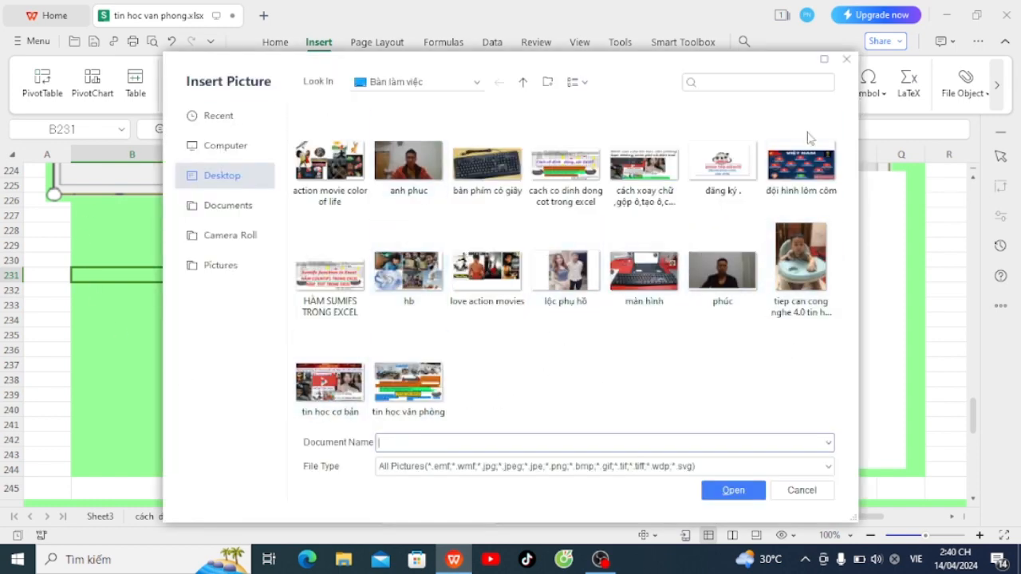
pyautogui.click(804, 259)
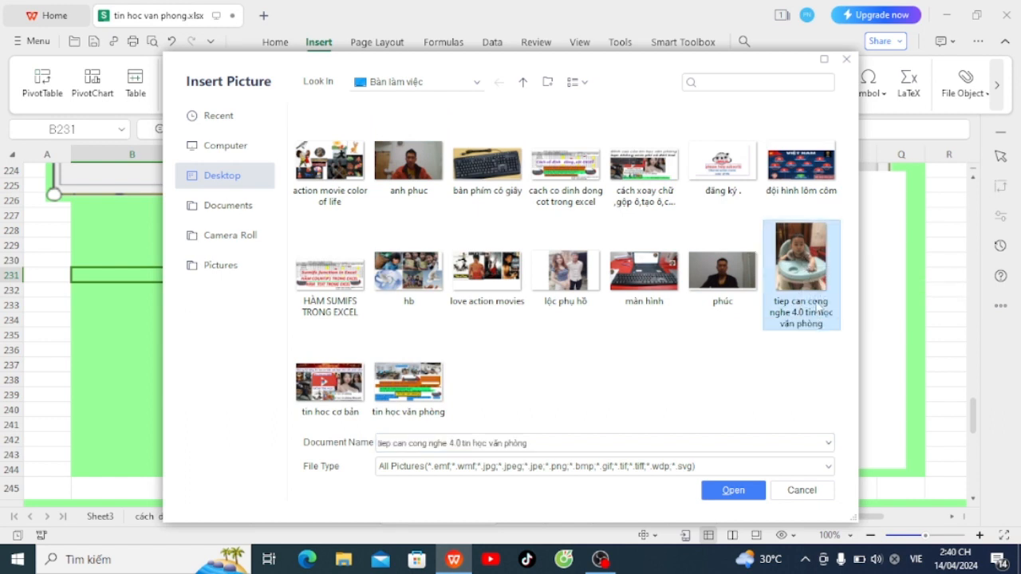
pyautogui.click(730, 488)
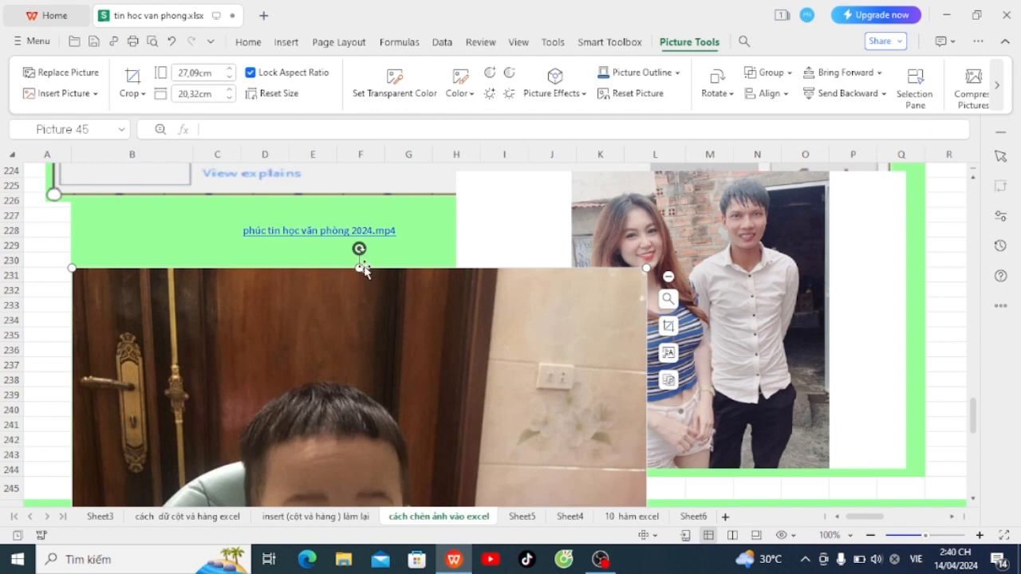
# Step: Drag the baby photo to the green area's left side and shrink it with its edge handles
pyautogui.moveTo(360, 269); pyautogui.dragTo(360, 326)
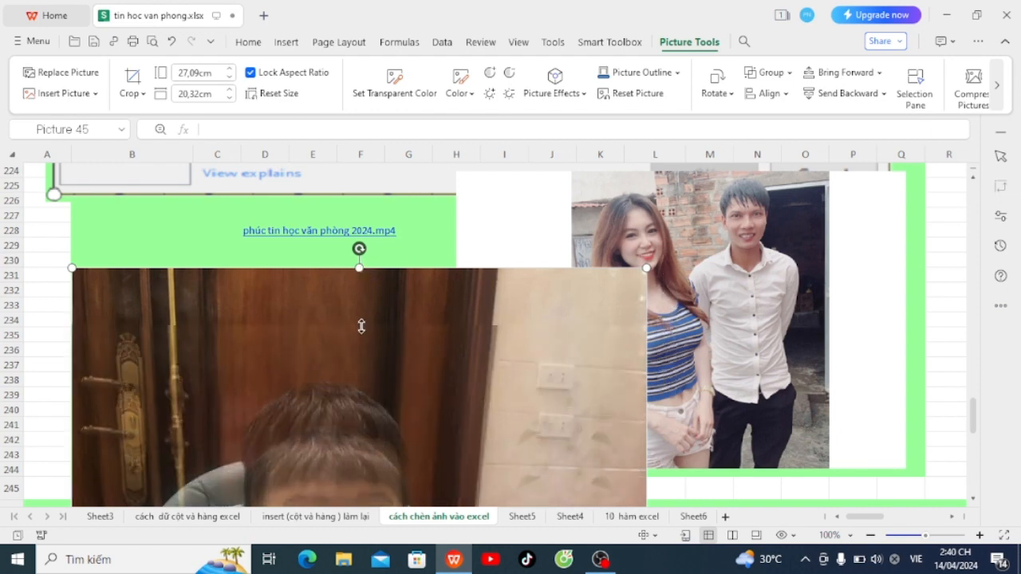
pyautogui.moveTo(419, 360); pyautogui.dragTo(426, 196)
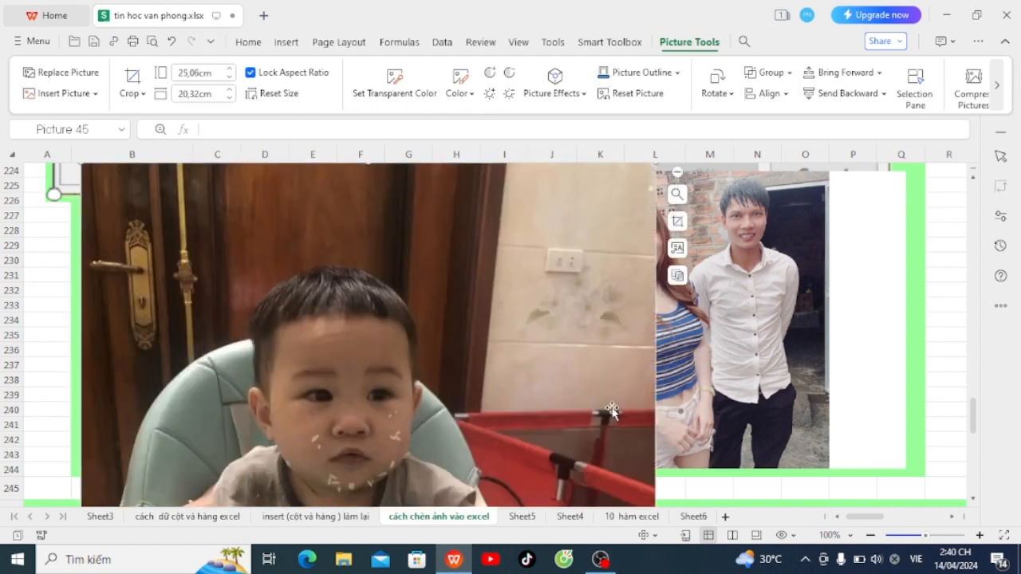
pyautogui.moveTo(615, 372); pyautogui.dragTo(666, 326)
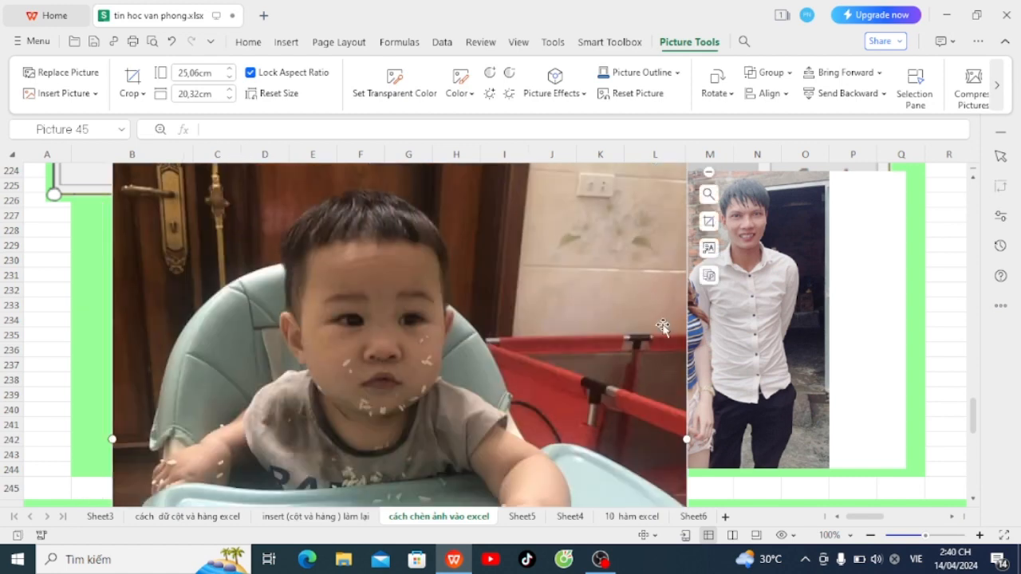
pyautogui.moveTo(681, 442); pyautogui.dragTo(475, 366)
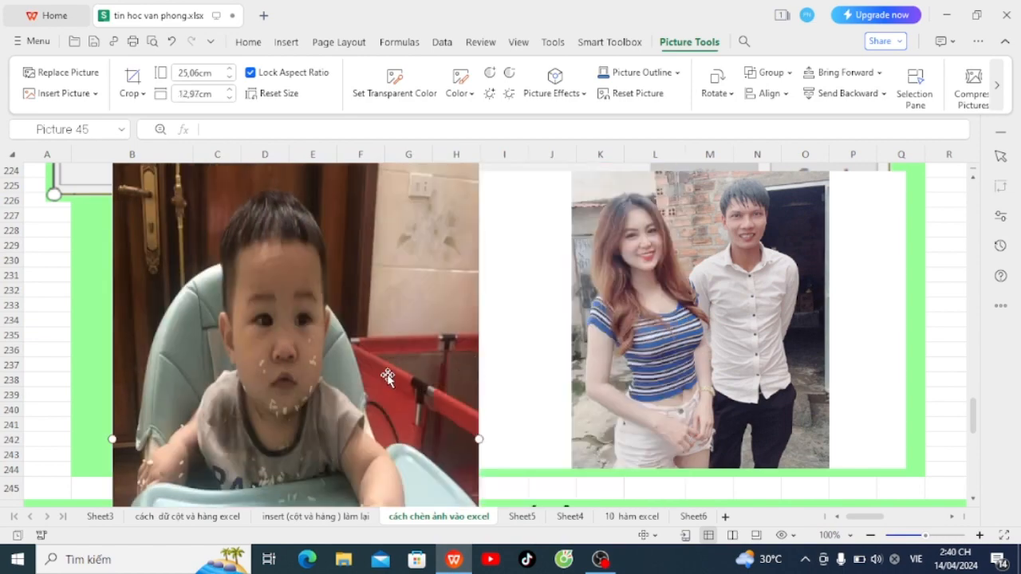
pyautogui.scroll(-2, 407, 292)
pyautogui.scroll(-5, 407, 292)
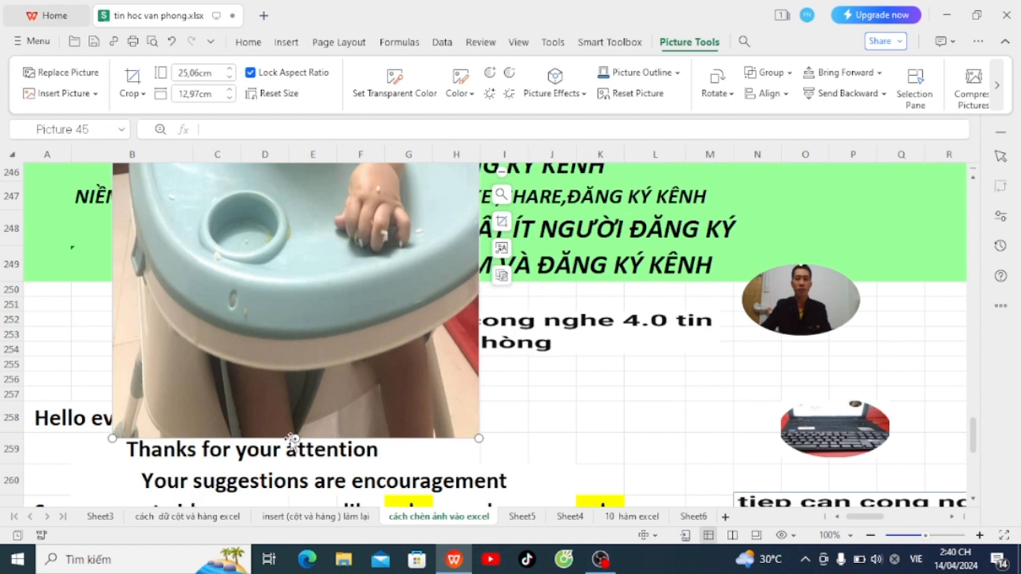
pyautogui.moveTo(294, 438); pyautogui.dragTo(301, 371)
pyautogui.moveTo(312, 233); pyautogui.dragTo(312, 233)
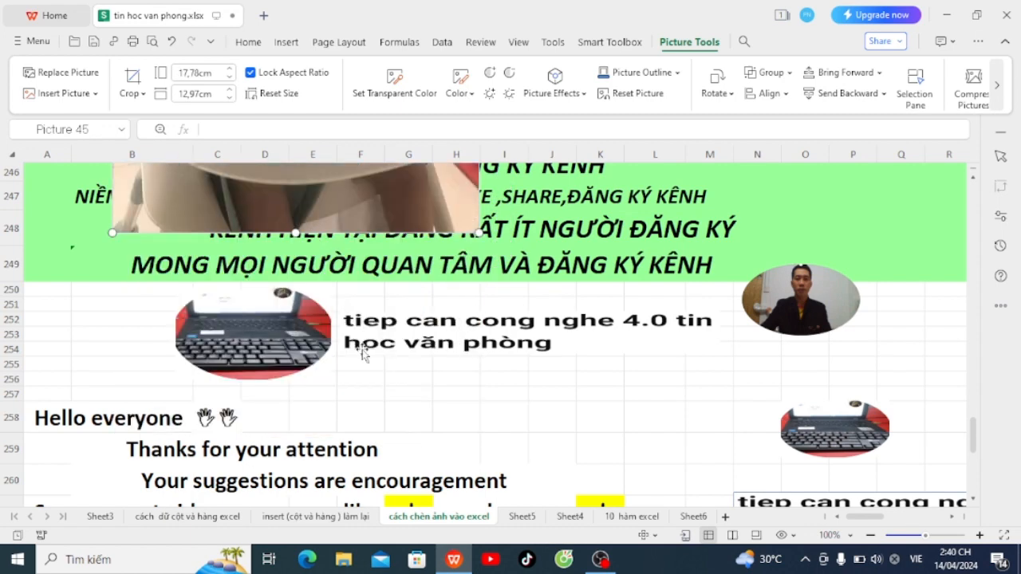
pyautogui.scroll(8, 362, 364)
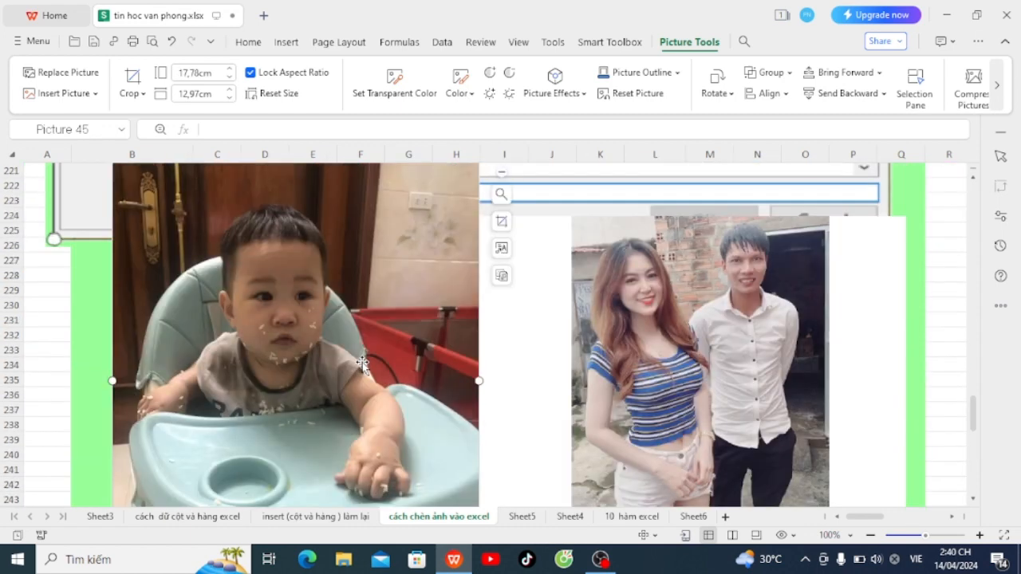
pyautogui.scroll(4, 362, 363)
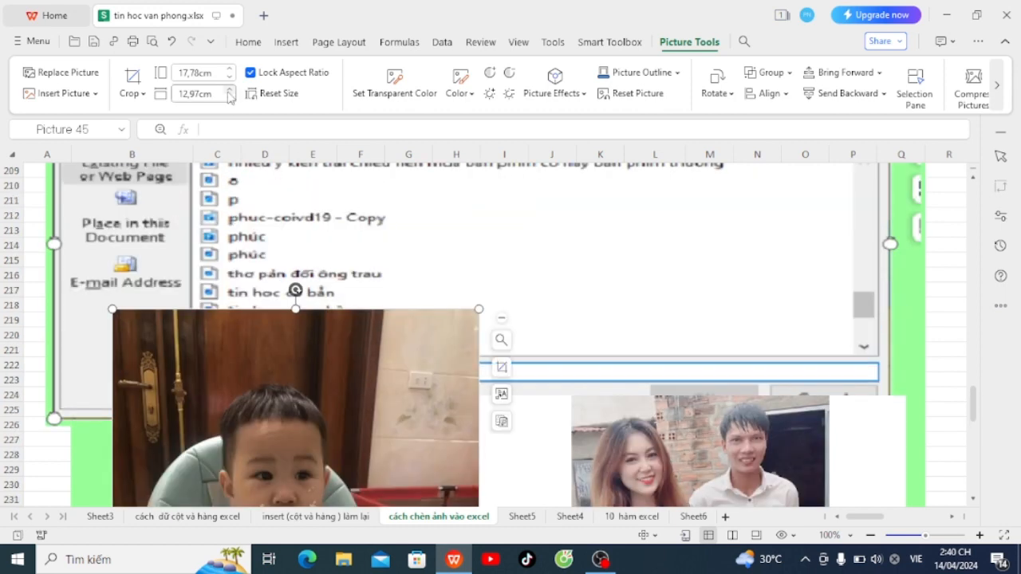
# Step: Set the baby photo to 8,91 × 6,50 cm and place it beside the MP4 link
pyautogui.click(228, 79)
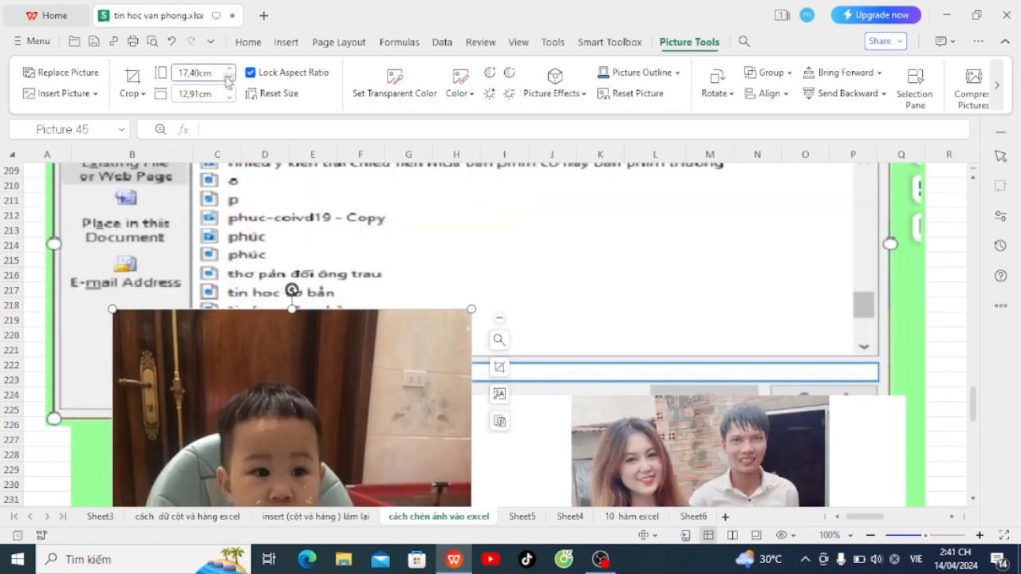
pyautogui.moveTo(228, 79); pyautogui.dragTo(228, 79)
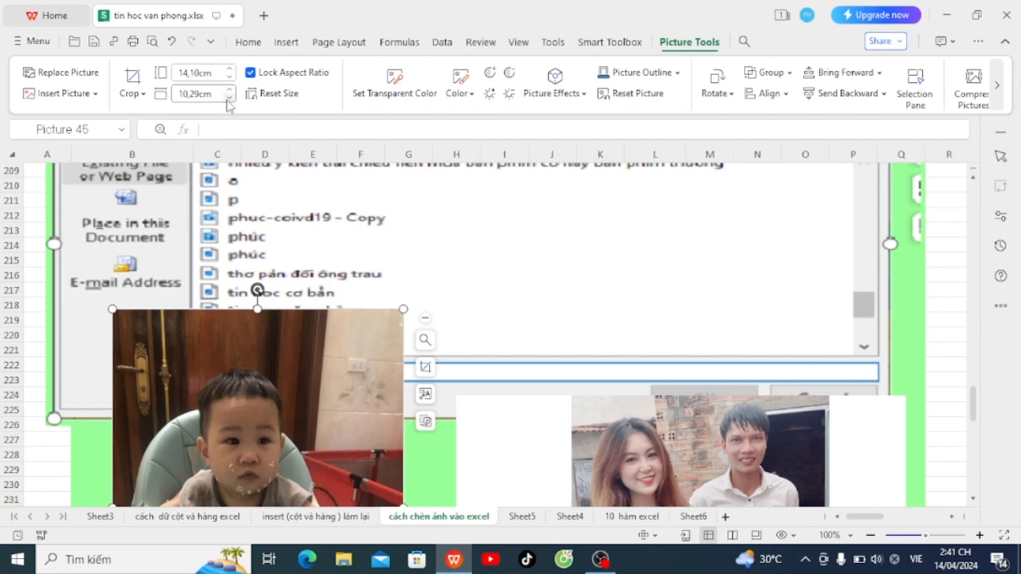
pyautogui.moveTo(228, 100); pyautogui.dragTo(228, 100)
pyautogui.scroll(-3, 389, 375)
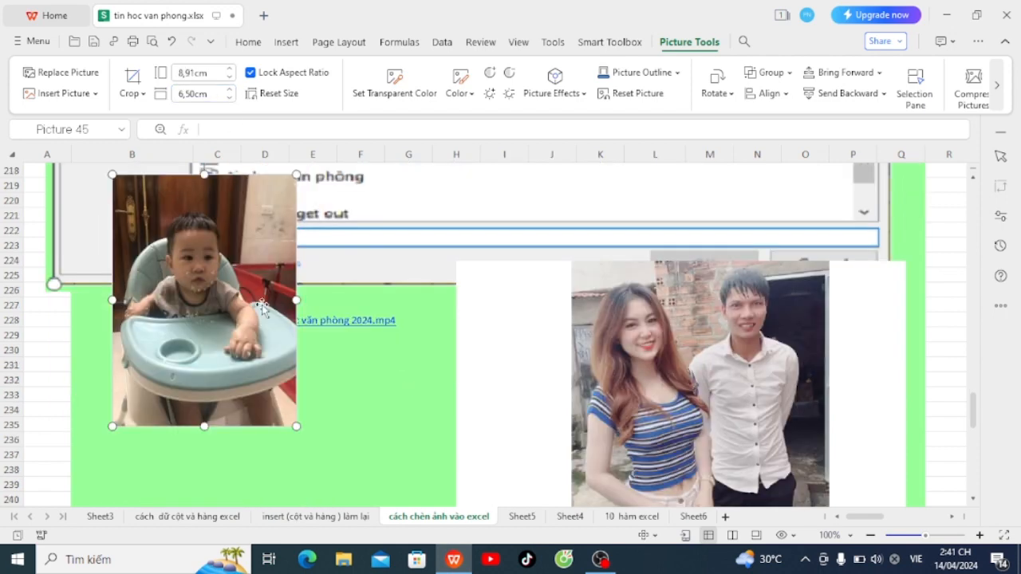
pyautogui.moveTo(253, 301); pyautogui.dragTo(470, 455)
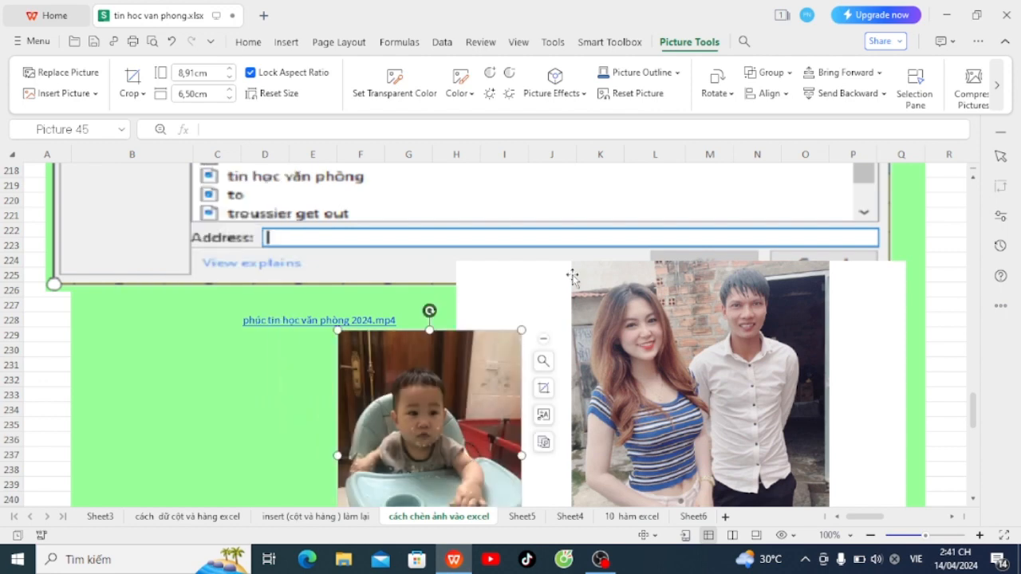
pyautogui.click(249, 365)
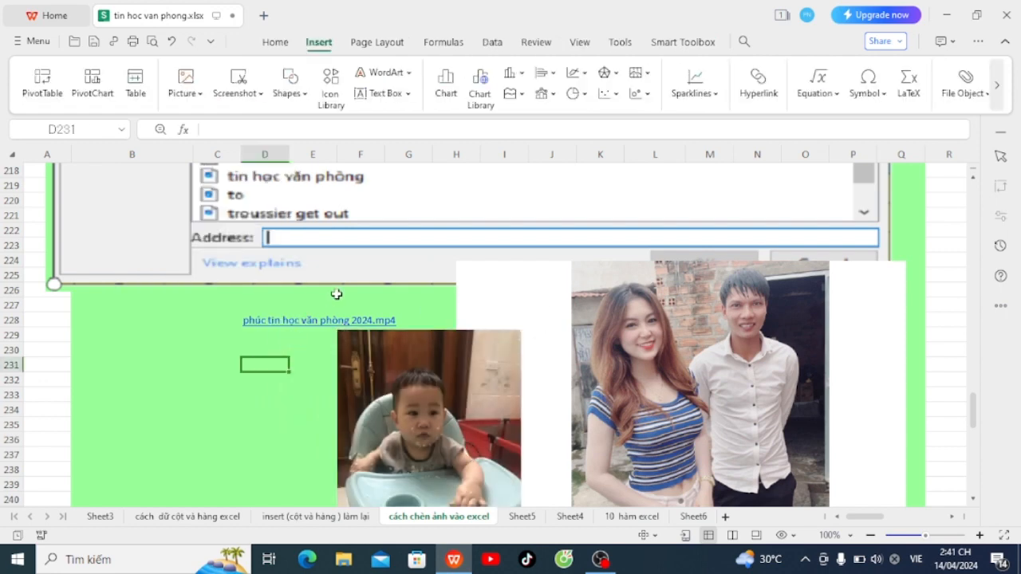
# Step: Follow the D228 hyperlink and confirm the security warning to launch the MP4 video
pyautogui.scroll(-2, 337, 295)
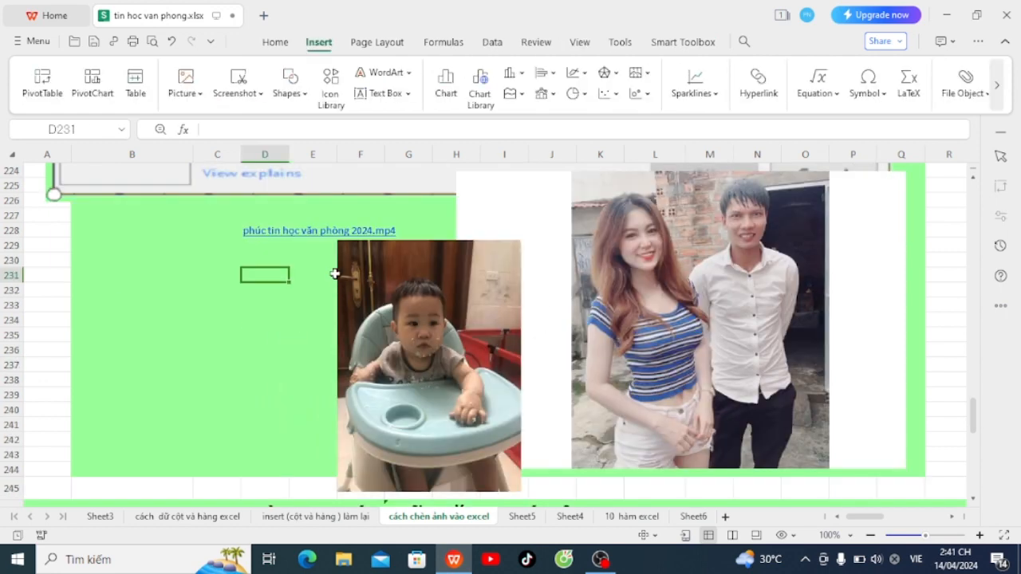
pyautogui.click(333, 230)
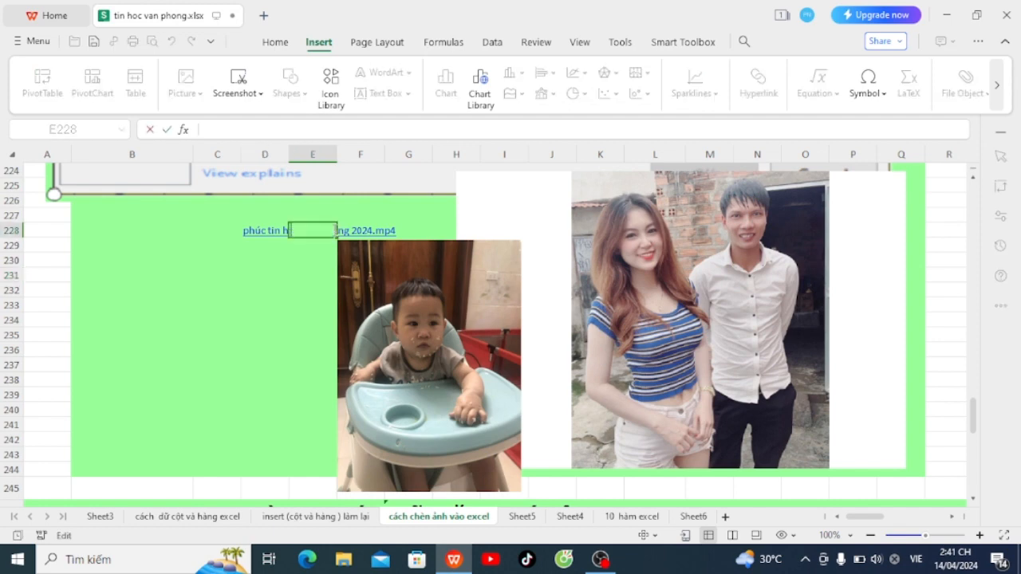
pyautogui.click(308, 274)
pyautogui.click(274, 230)
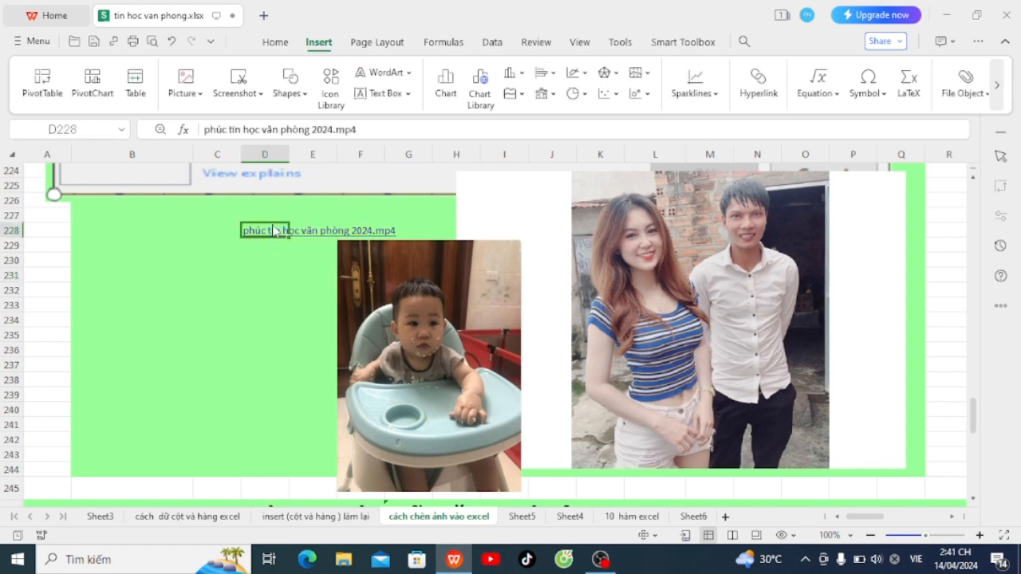
pyautogui.click(552, 341)
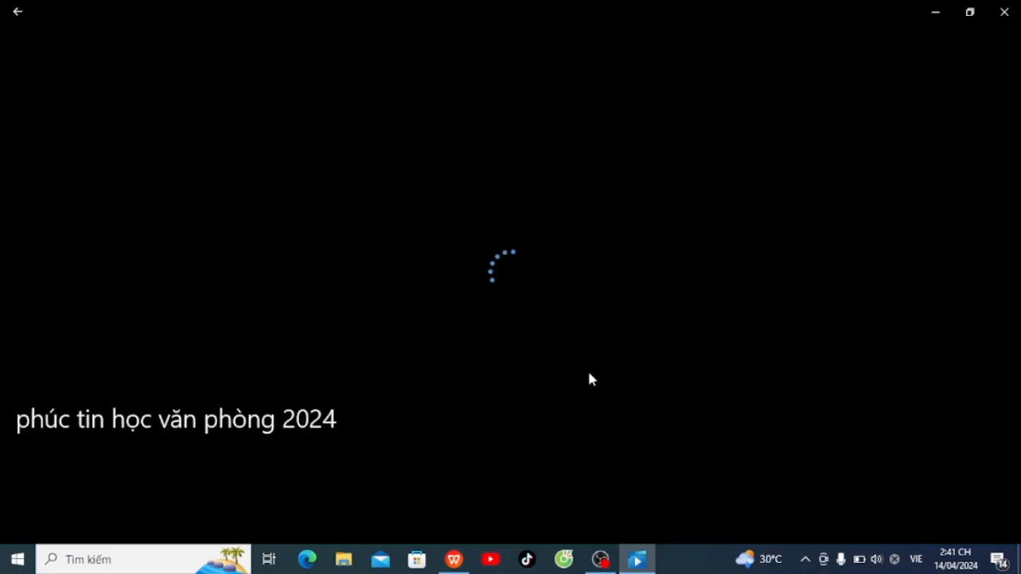
# Step: Play the video full screen, then switch to mini view over the sheet
pyautogui.click(948, 515)
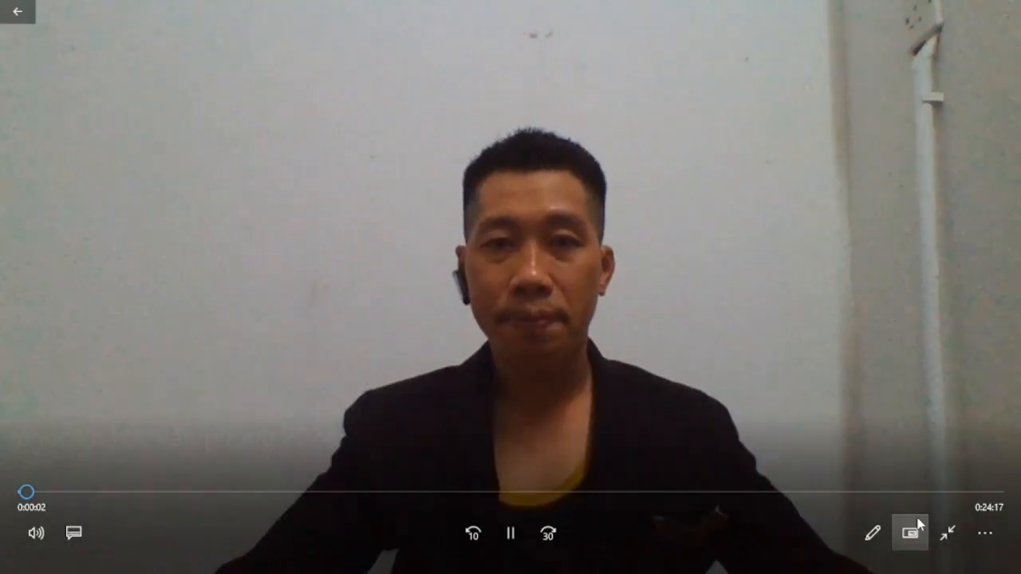
pyautogui.click(911, 516)
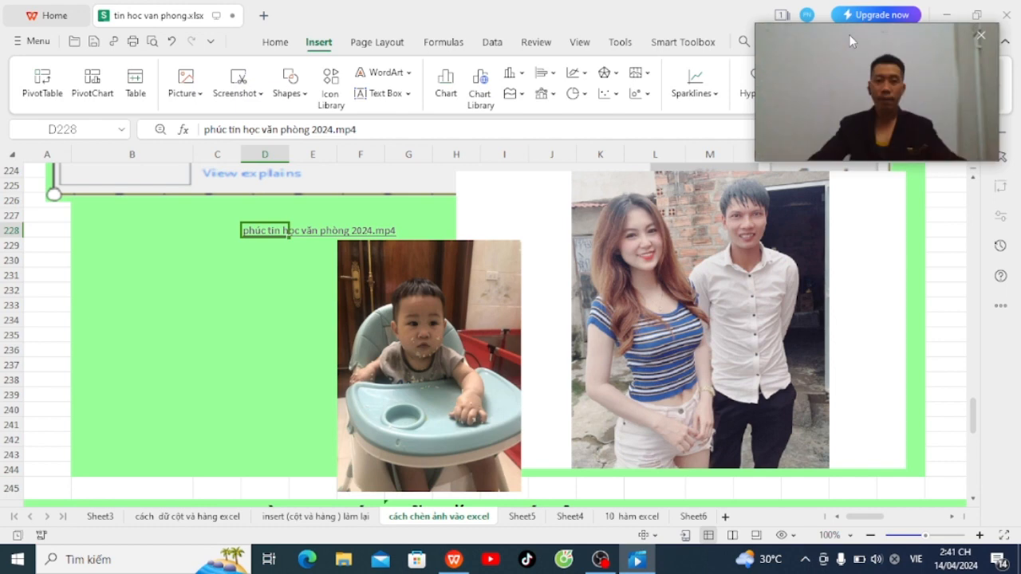
pyautogui.moveTo(849, 34); pyautogui.dragTo(525, 241)
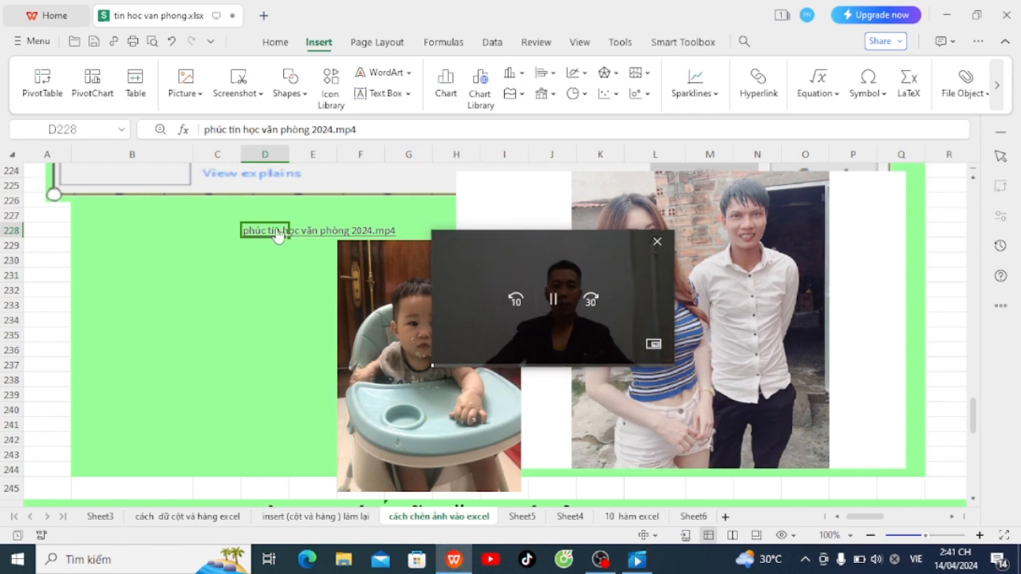
# Step: Move the mini player to the lower right, pause the video, and close the player
pyautogui.click(168, 253)
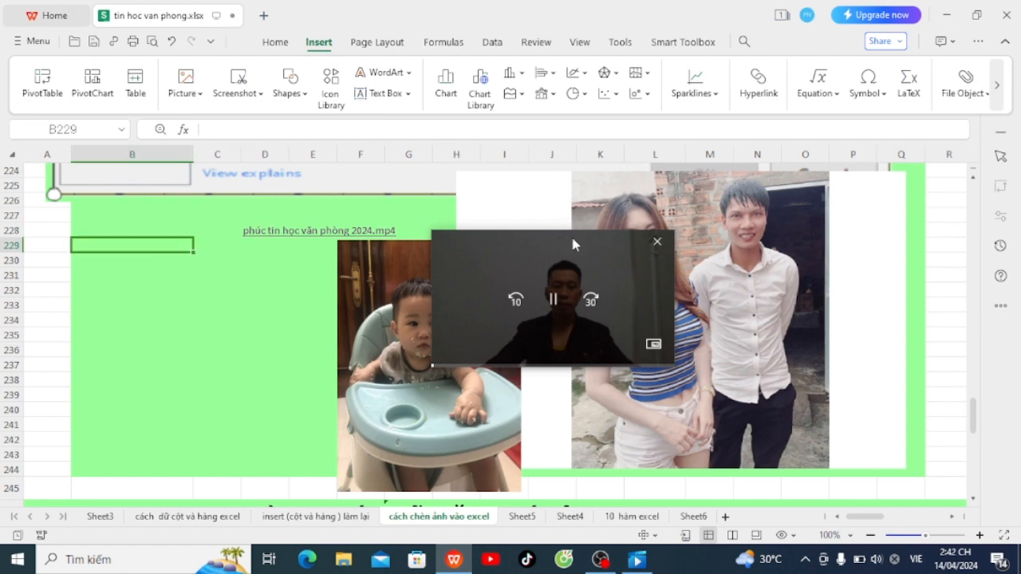
pyautogui.moveTo(573, 243); pyautogui.dragTo(861, 316)
pyautogui.moveTo(820, 431)
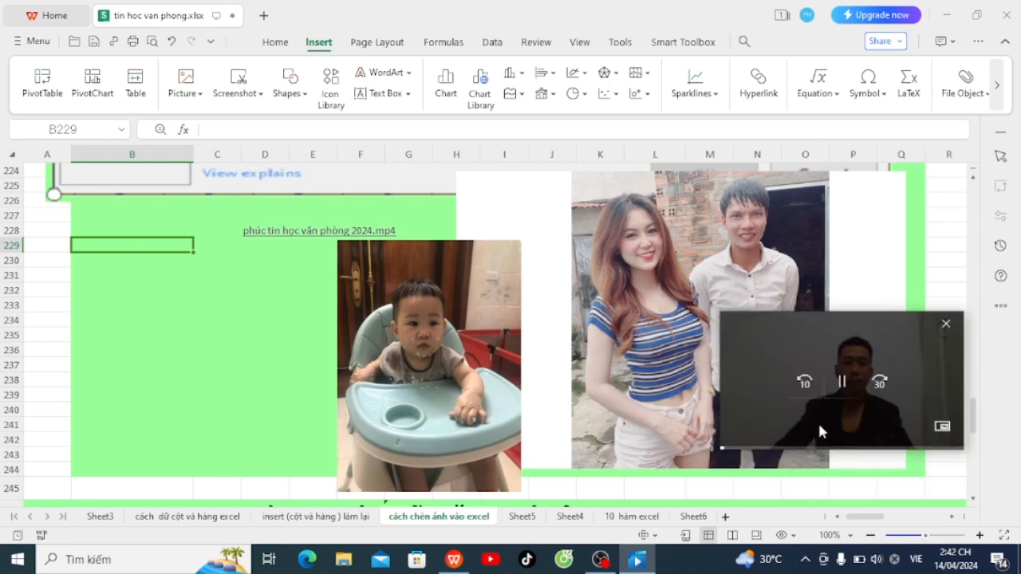
pyautogui.click(820, 429)
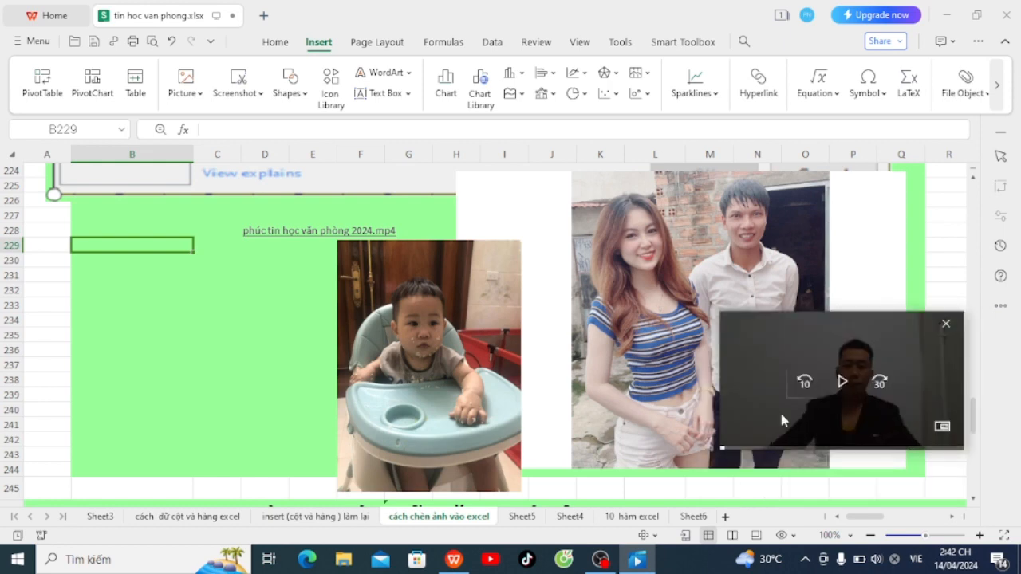
pyautogui.click(947, 326)
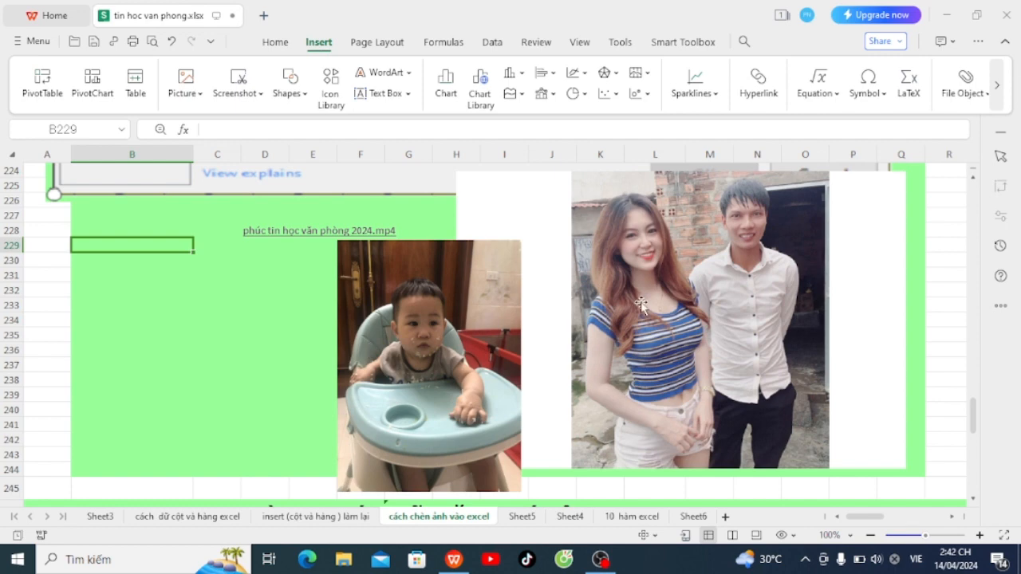
pyautogui.scroll(-4, 464, 420)
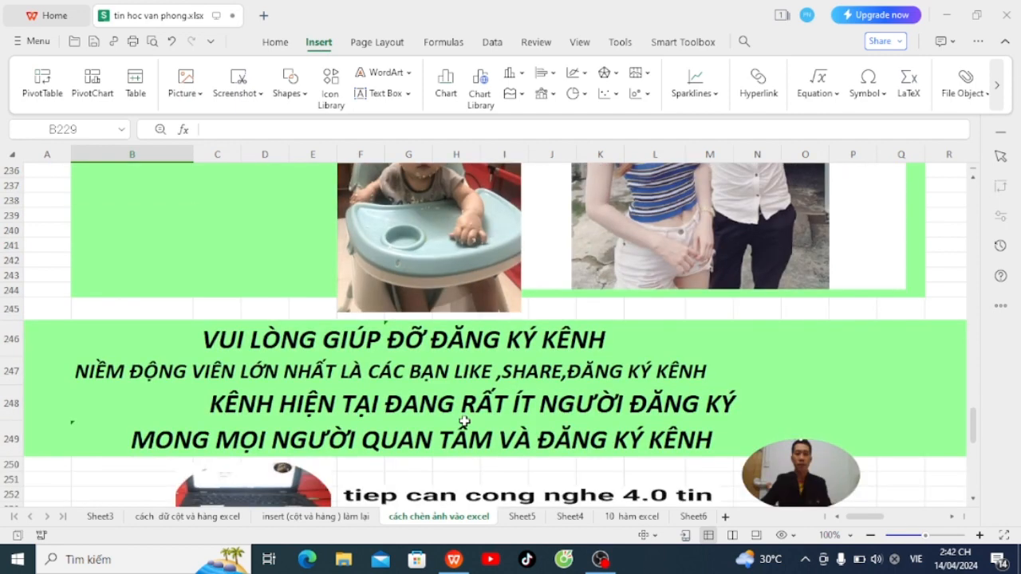
pyautogui.scroll(-3, 464, 423)
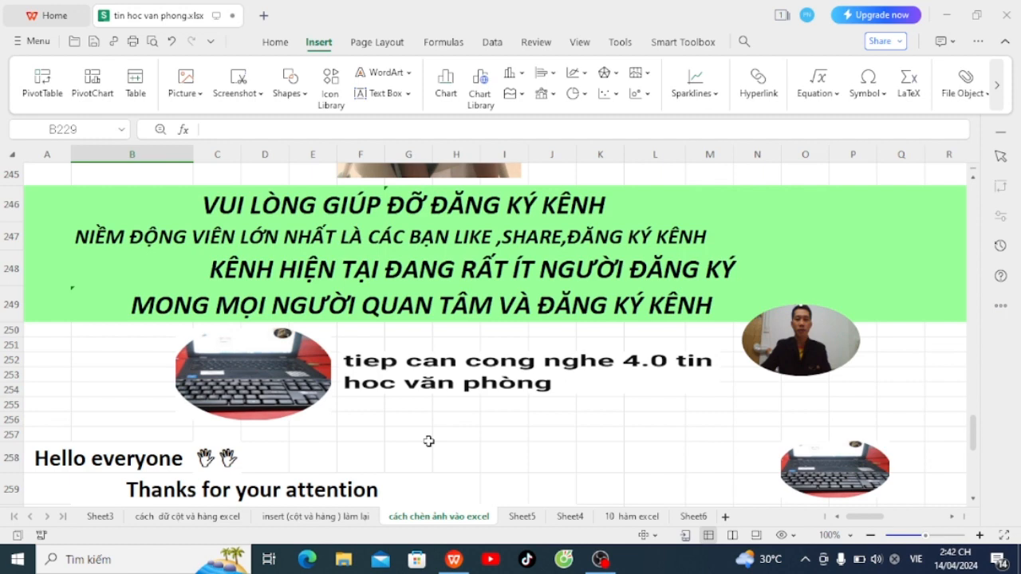
pyautogui.scroll(-1, 428, 441)
pyautogui.scroll(-1, 428, 441)
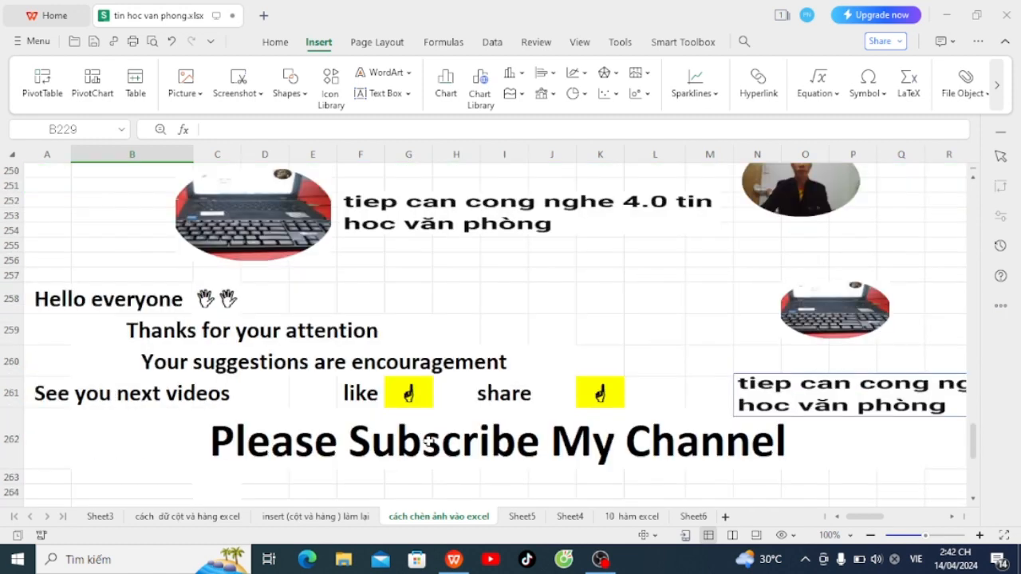
pyautogui.scroll(-2, 429, 442)
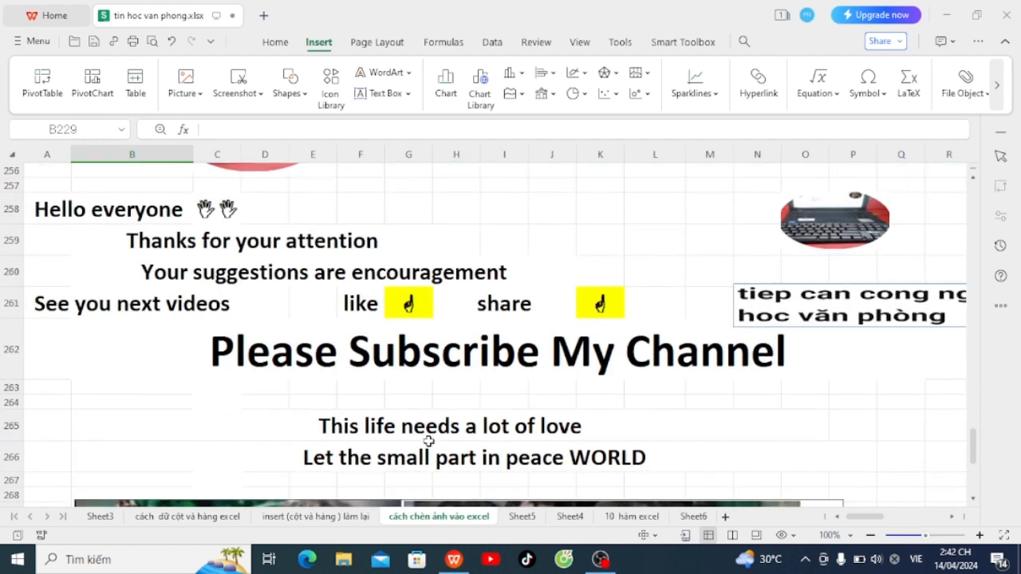
pyautogui.scroll(-1, 428, 441)
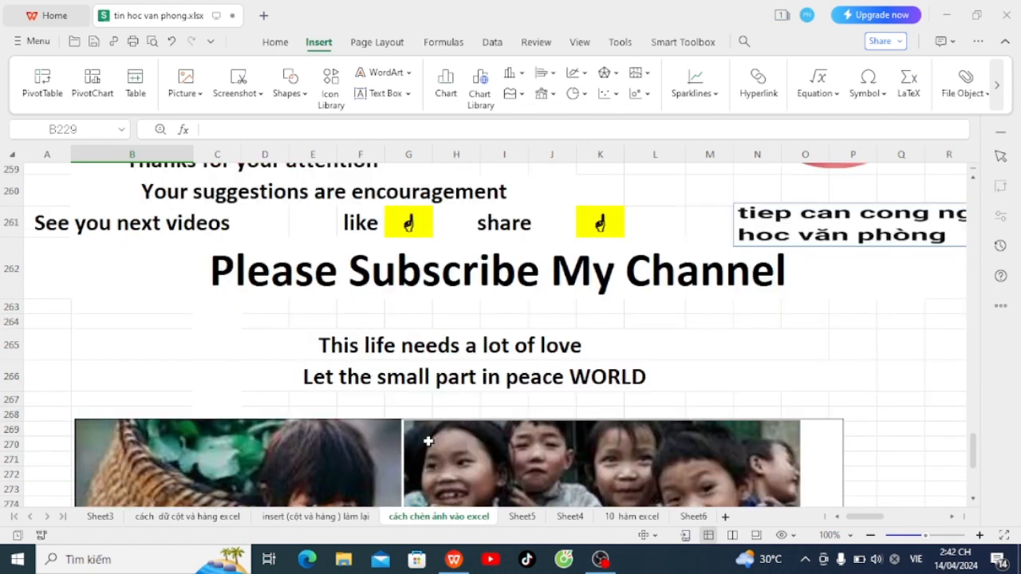
pyautogui.scroll(1, 407, 430)
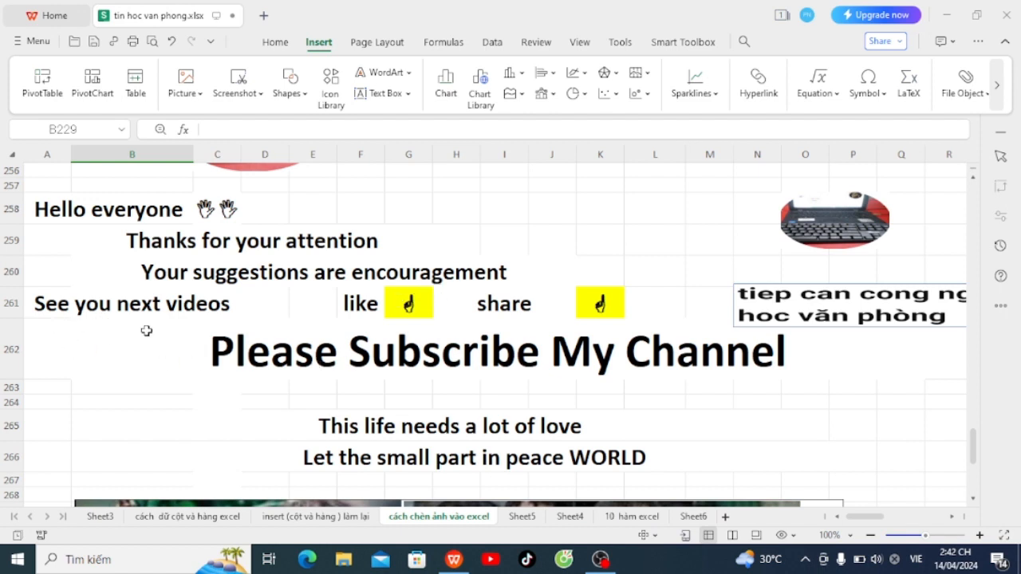
pyautogui.scroll(-1, 151, 335)
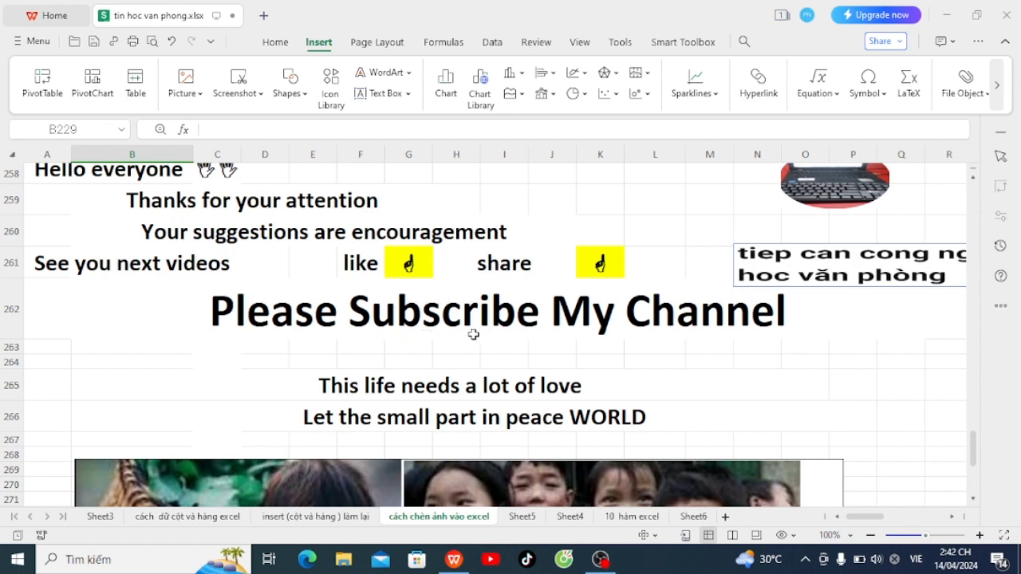
pyautogui.scroll(-3, 622, 337)
pyautogui.scroll(-1, 421, 376)
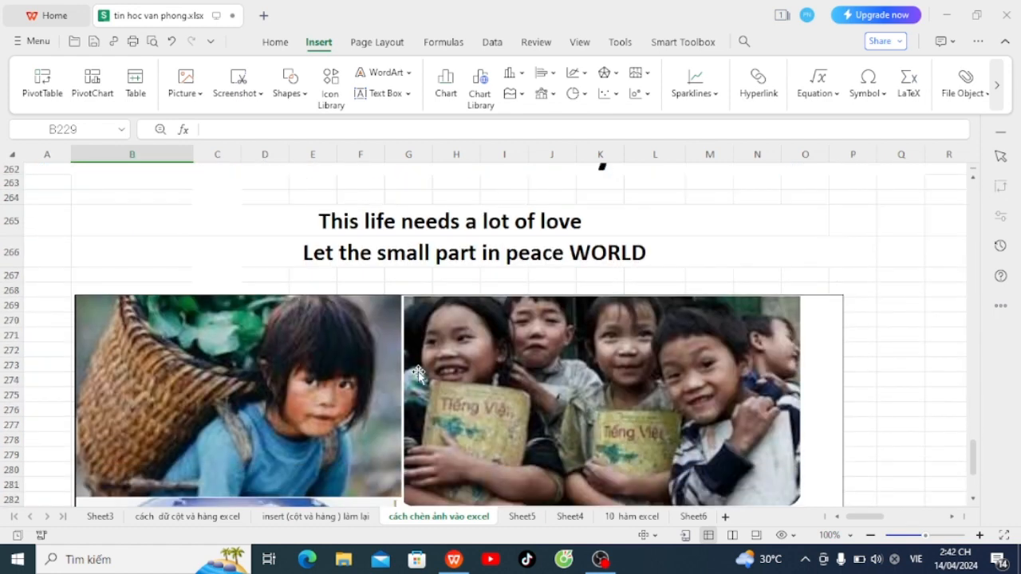
pyautogui.scroll(-1, 317, 250)
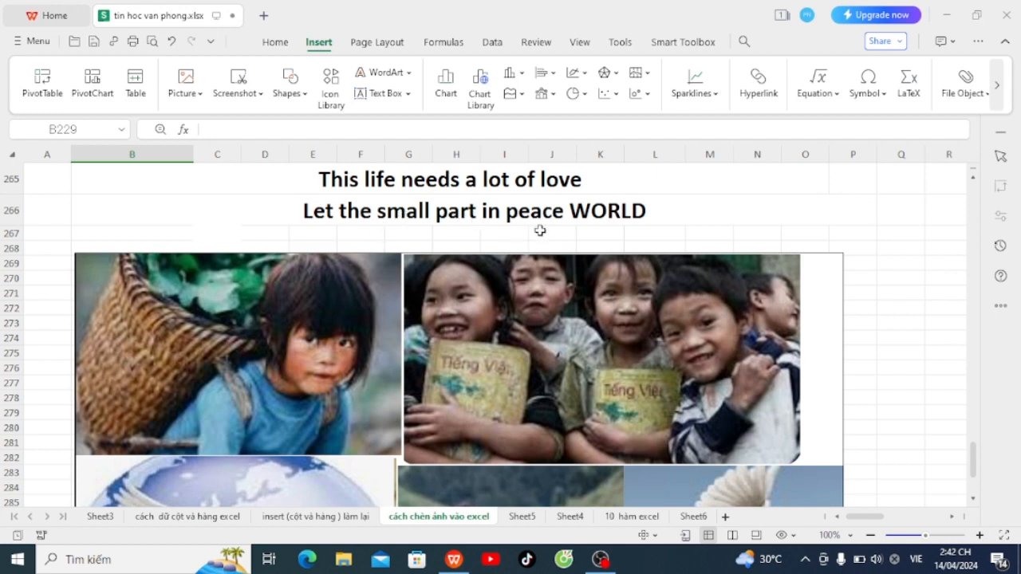
pyautogui.scroll(-2, 649, 308)
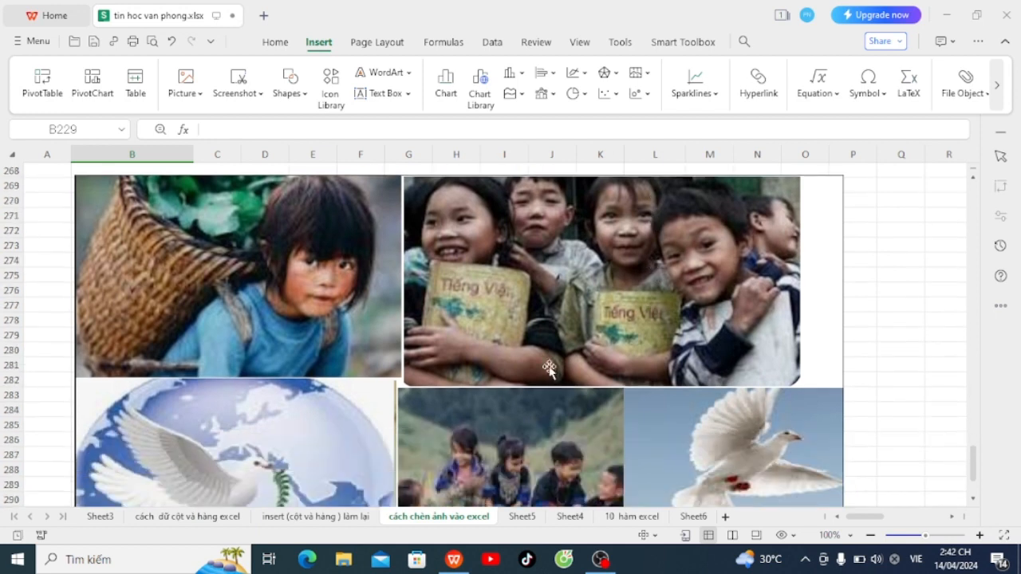
pyautogui.scroll(-2, 493, 401)
pyautogui.scroll(1, 493, 401)
pyautogui.scroll(1, 493, 401)
pyautogui.scroll(-1, 494, 402)
pyautogui.scroll(-1, 493, 401)
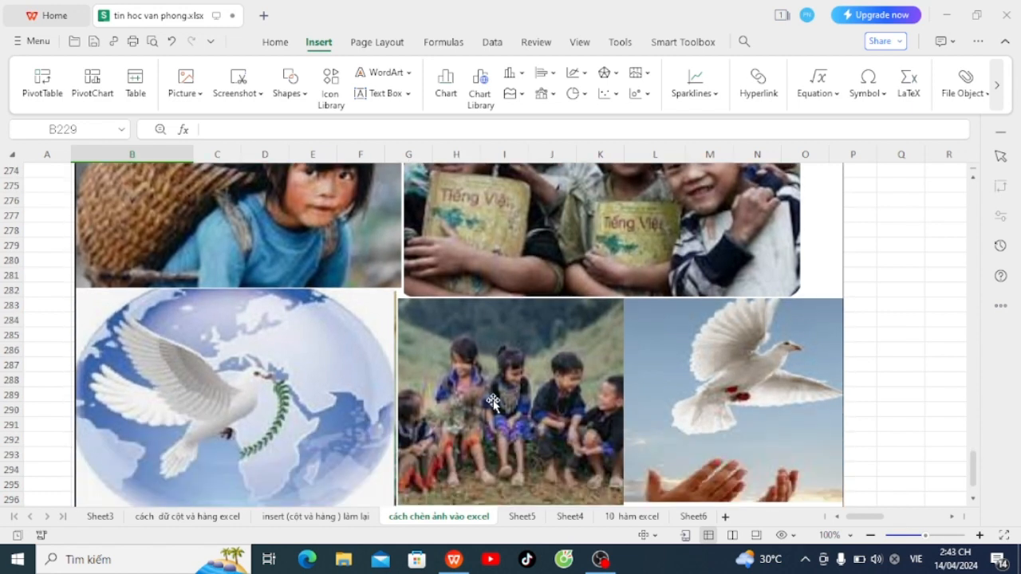
pyautogui.scroll(1, 493, 401)
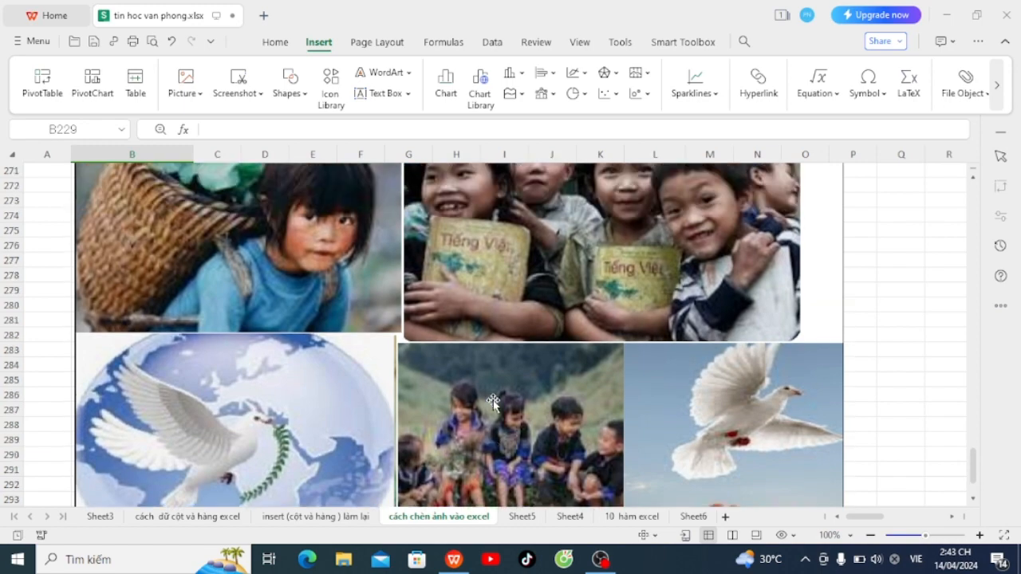
pyautogui.scroll(2, 493, 401)
pyautogui.scroll(-2, 493, 401)
pyautogui.scroll(-2, 493, 401)
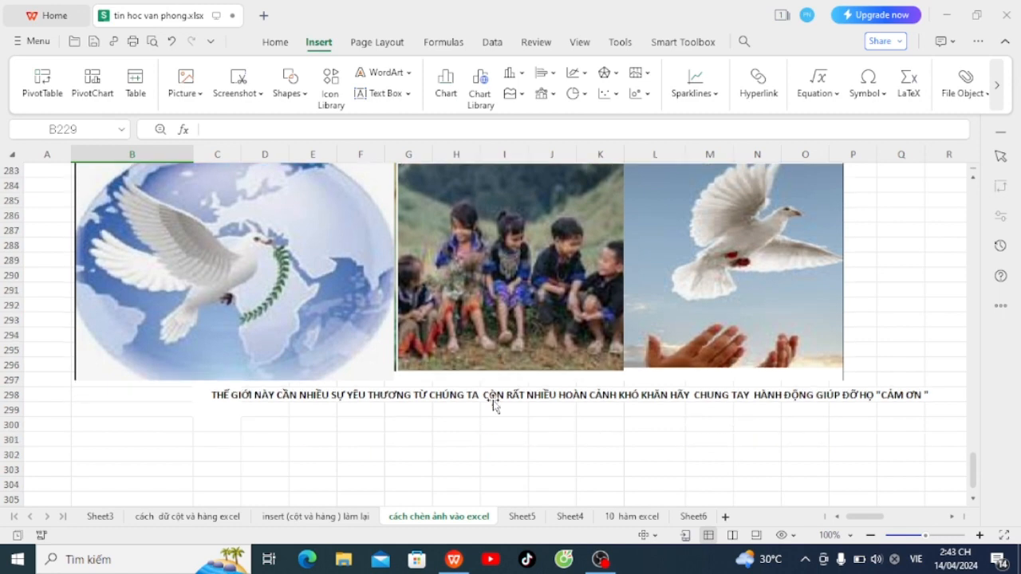
pyautogui.scroll(1, 493, 403)
pyautogui.scroll(1, 493, 403)
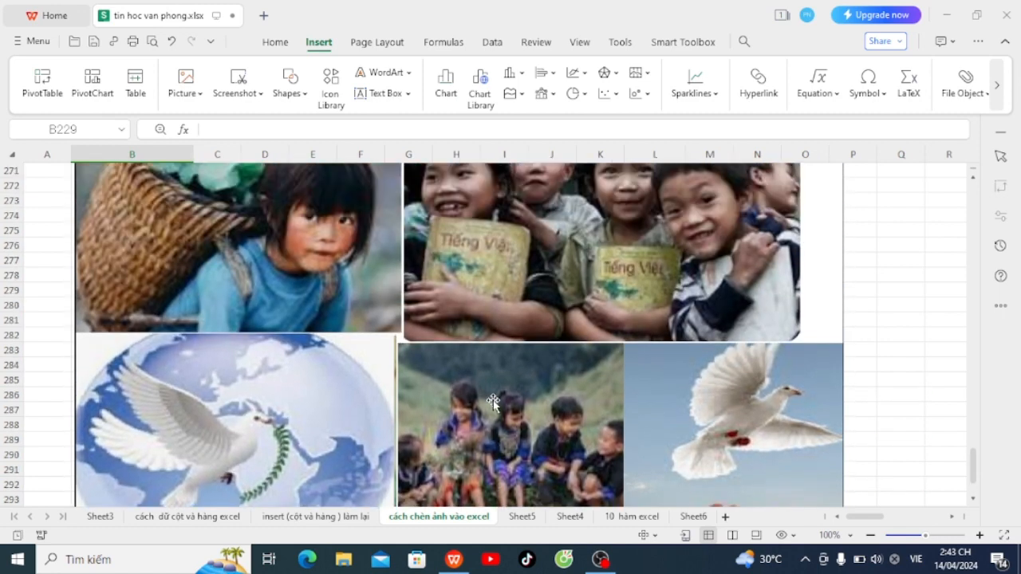
pyautogui.scroll(1, 493, 403)
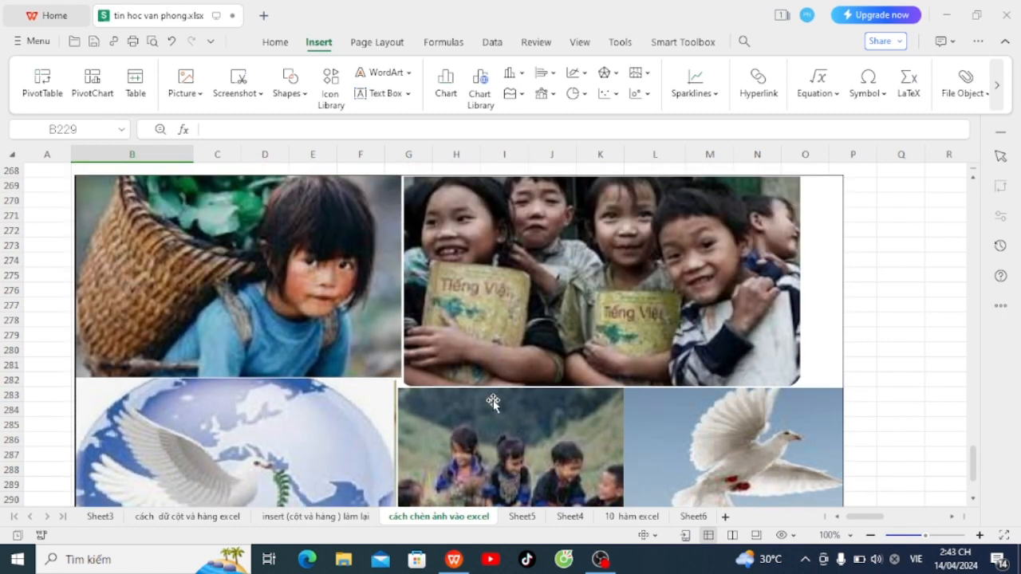
pyautogui.scroll(2, 487, 403)
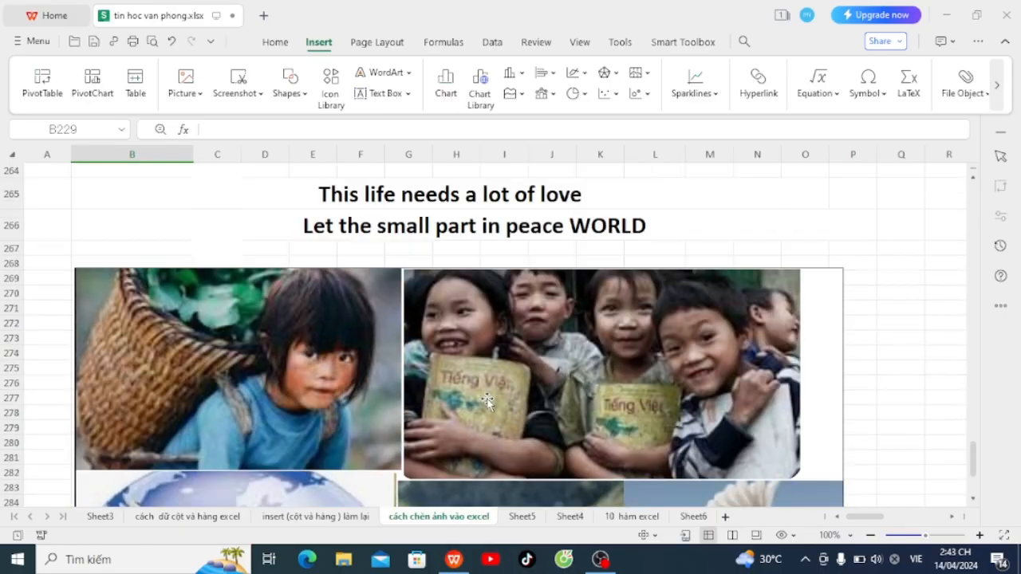